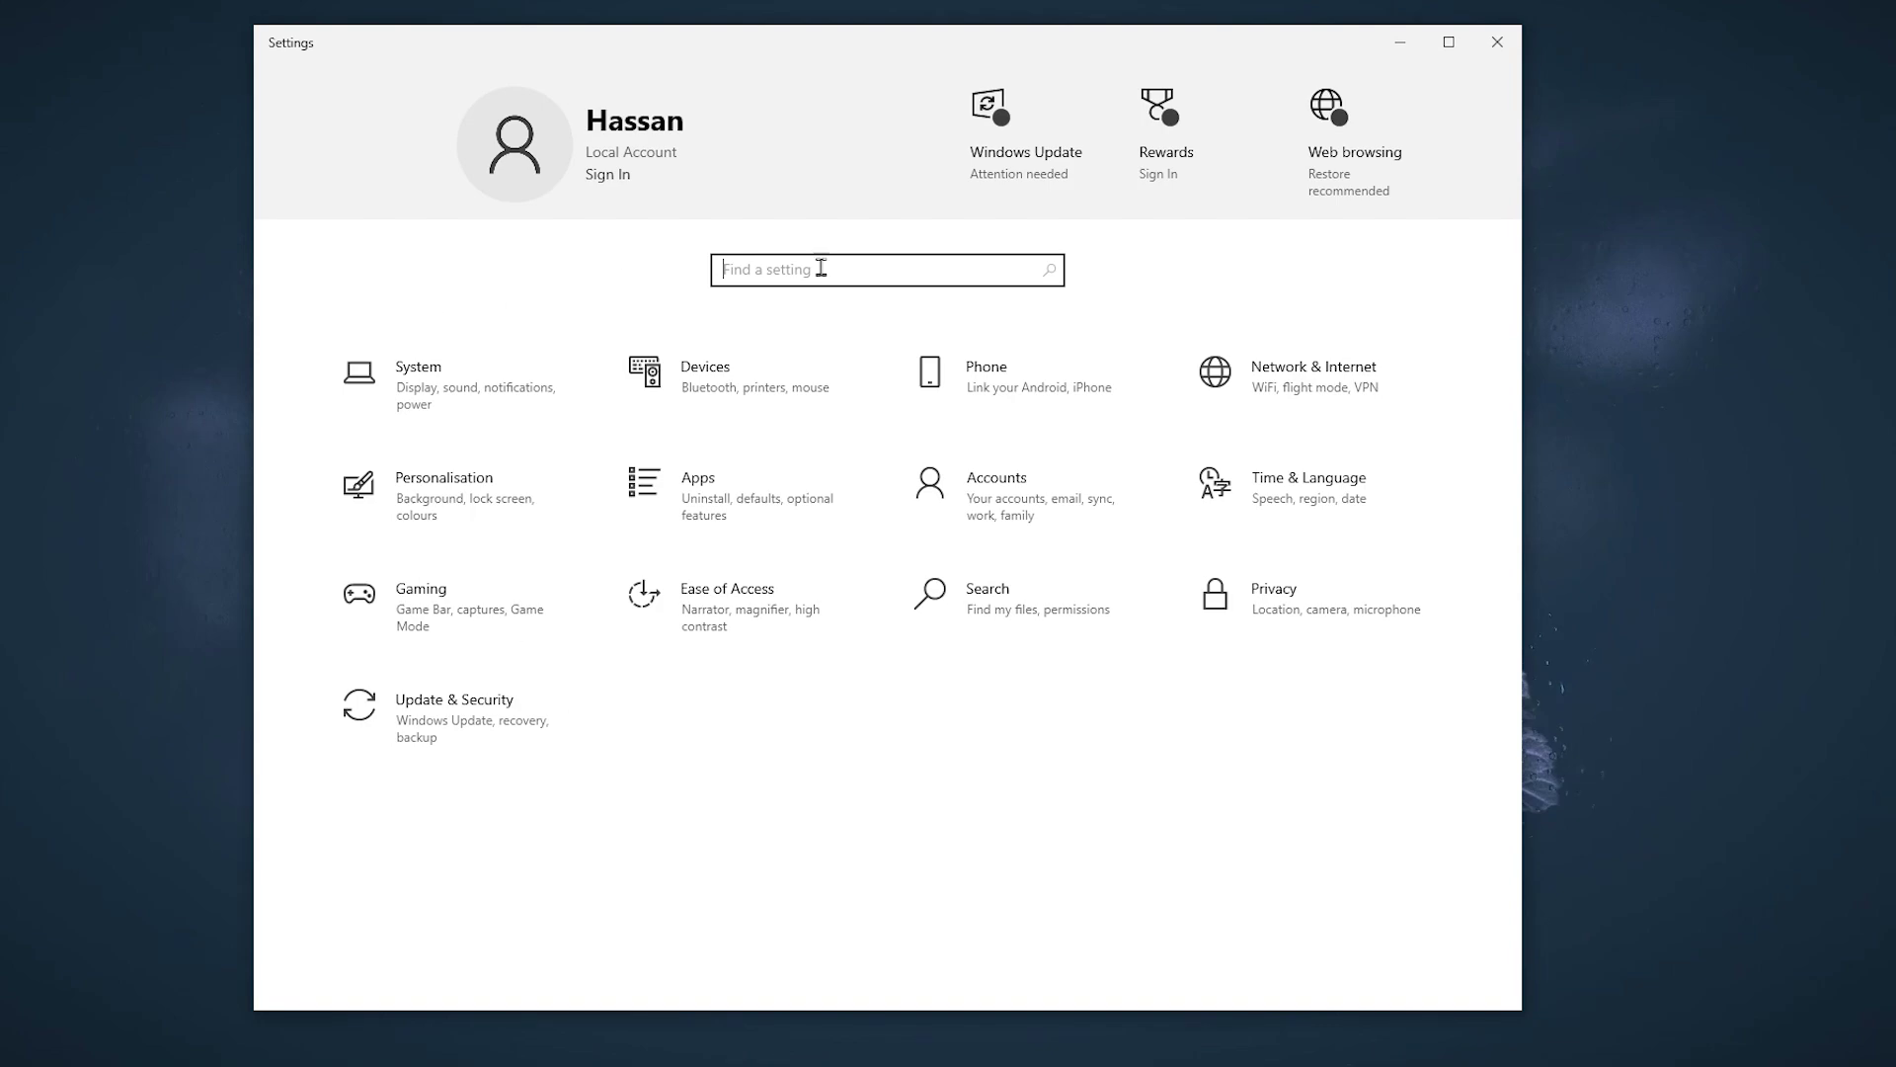
text(filter)
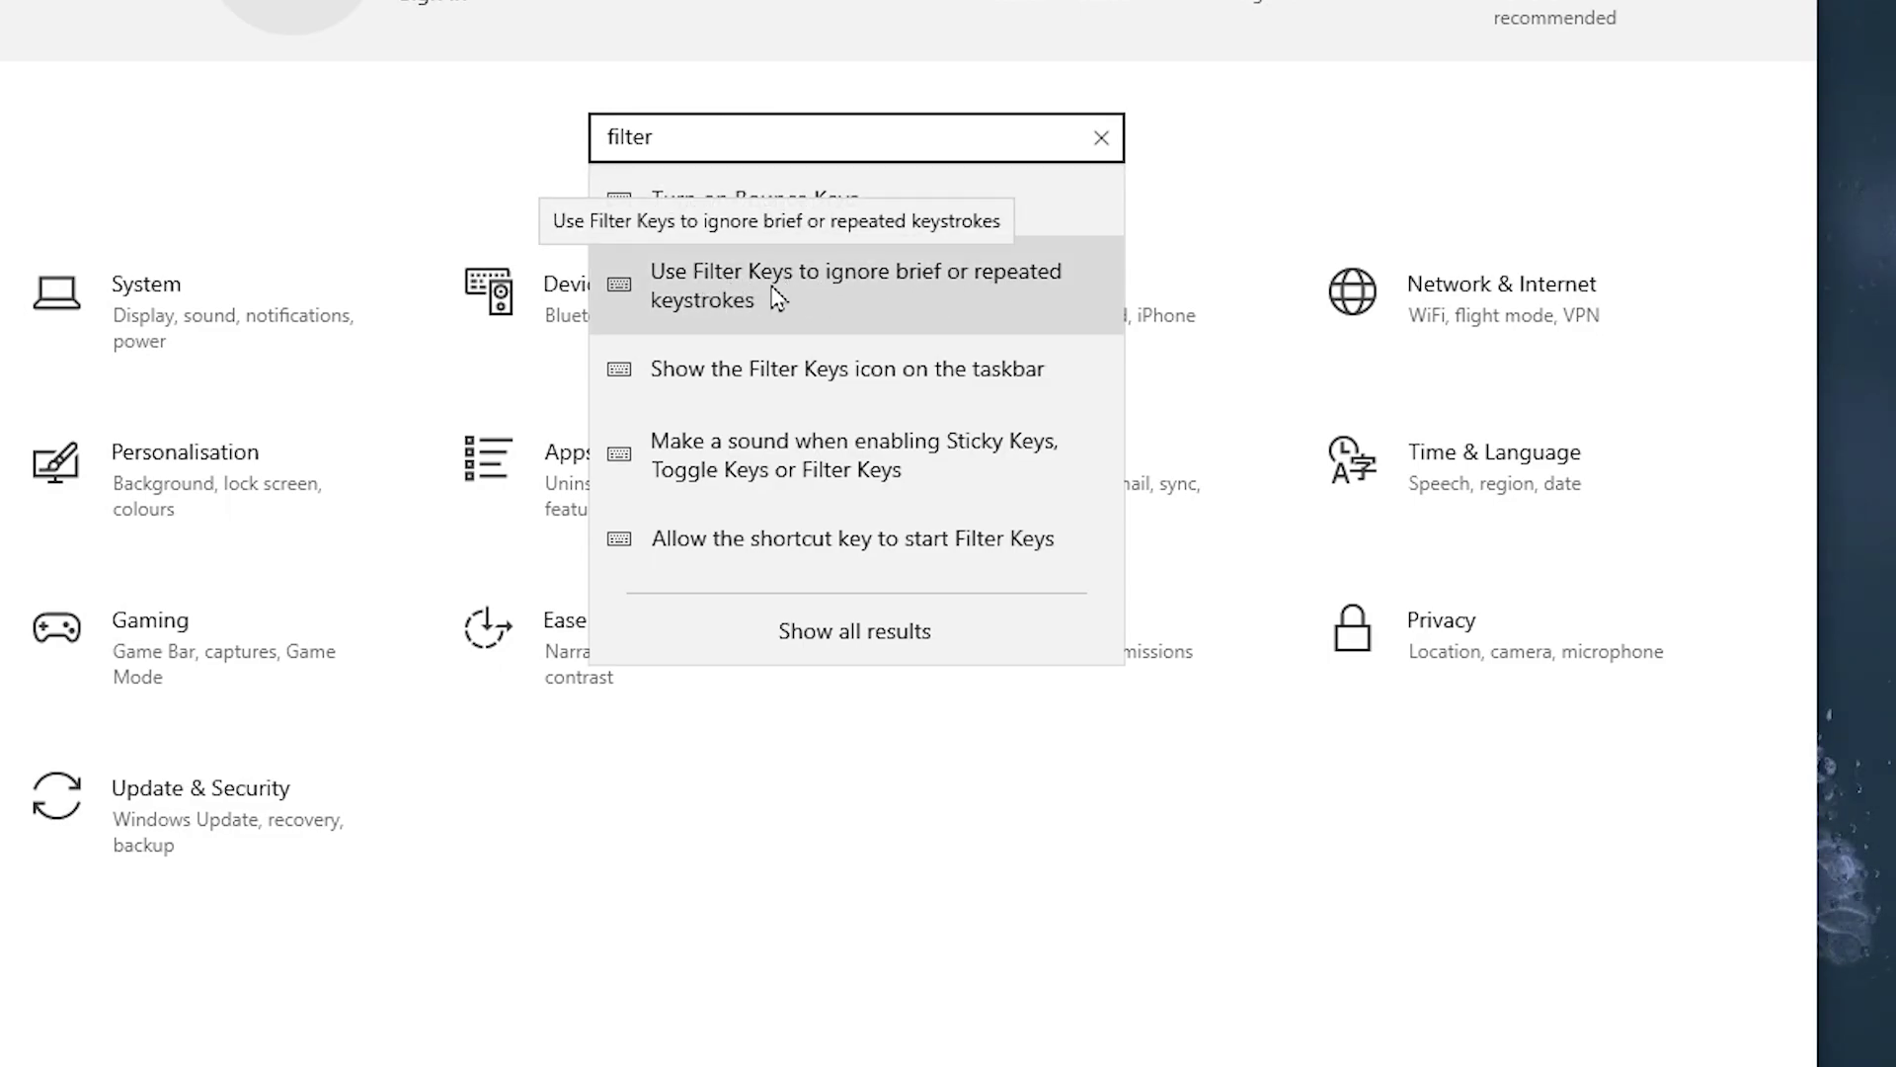
Step: Find 'Use Filter Keys' through the Settings search and confirm Filter Keys is off
click(773, 296)
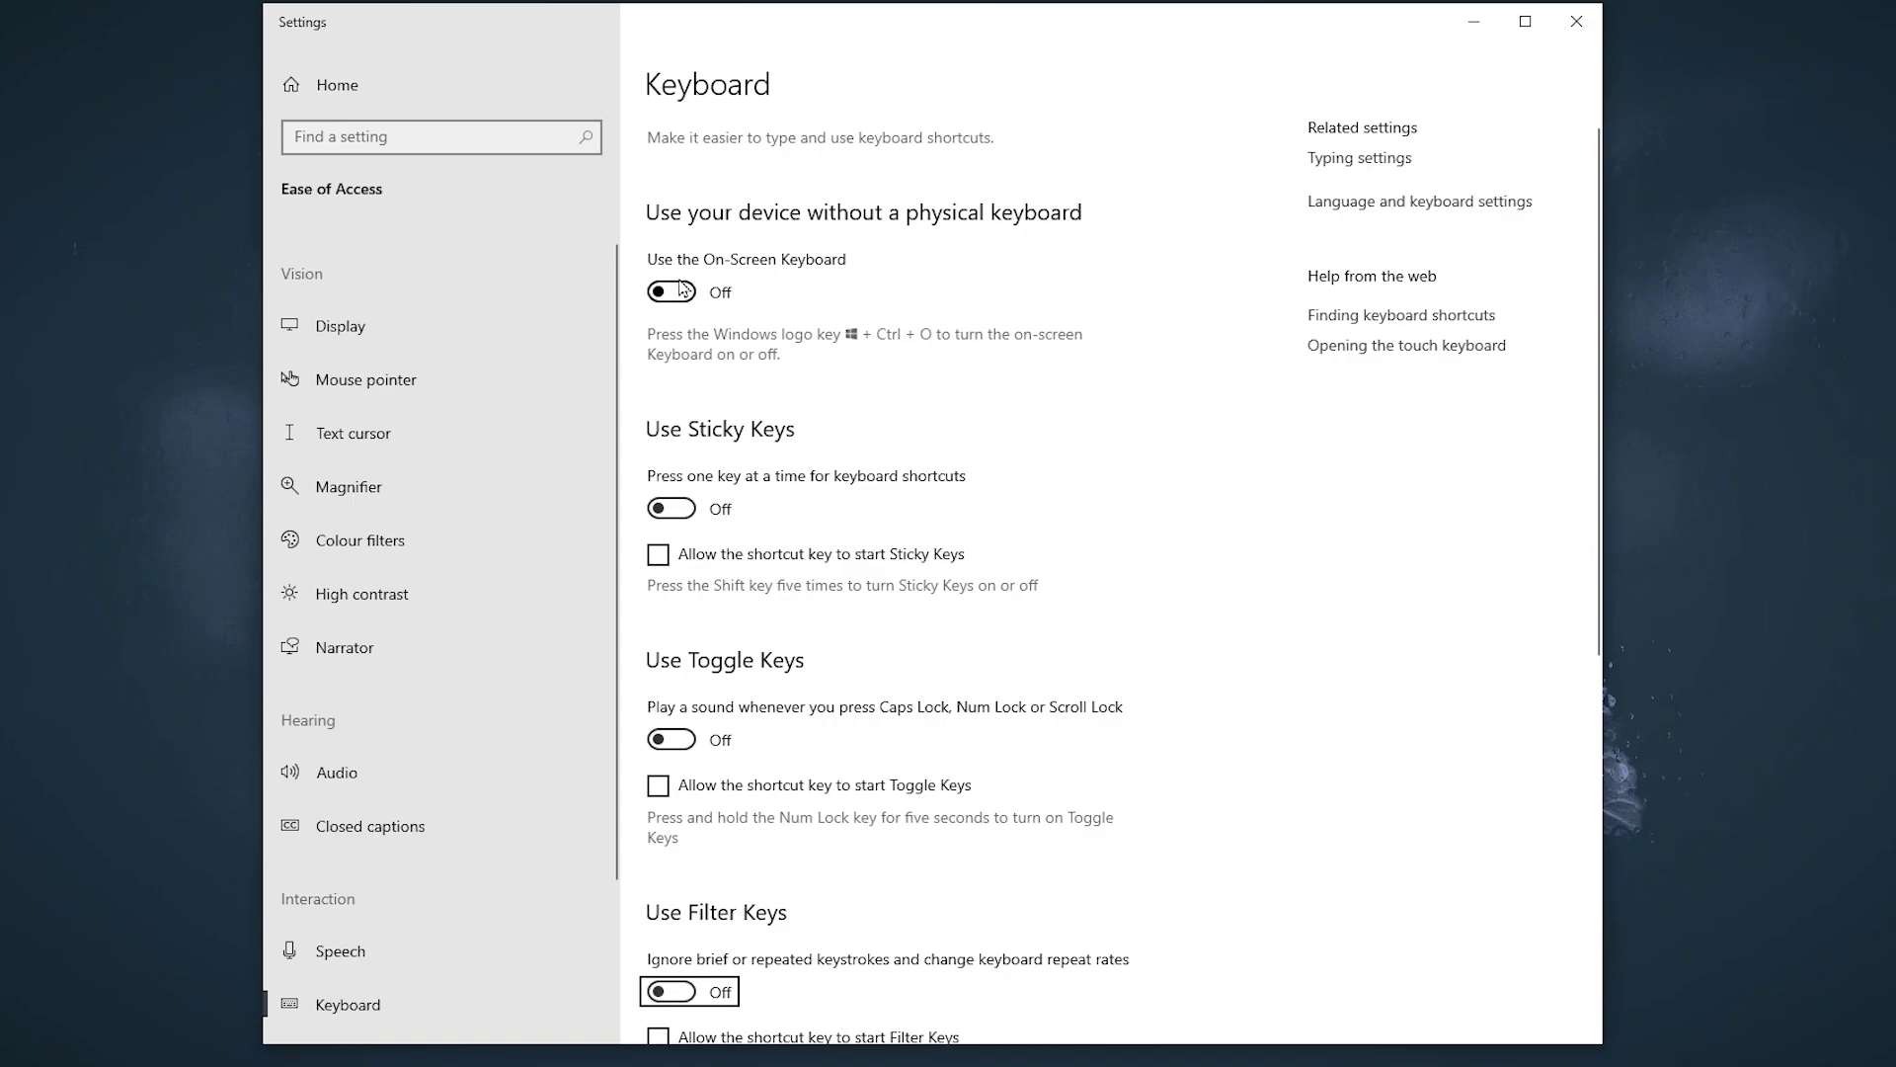
scroll(708, 442, down, 5)
scroll(753, 659, up, 5)
scroll(1011, 489, down, 2)
scroll(1100, 485, down, 2)
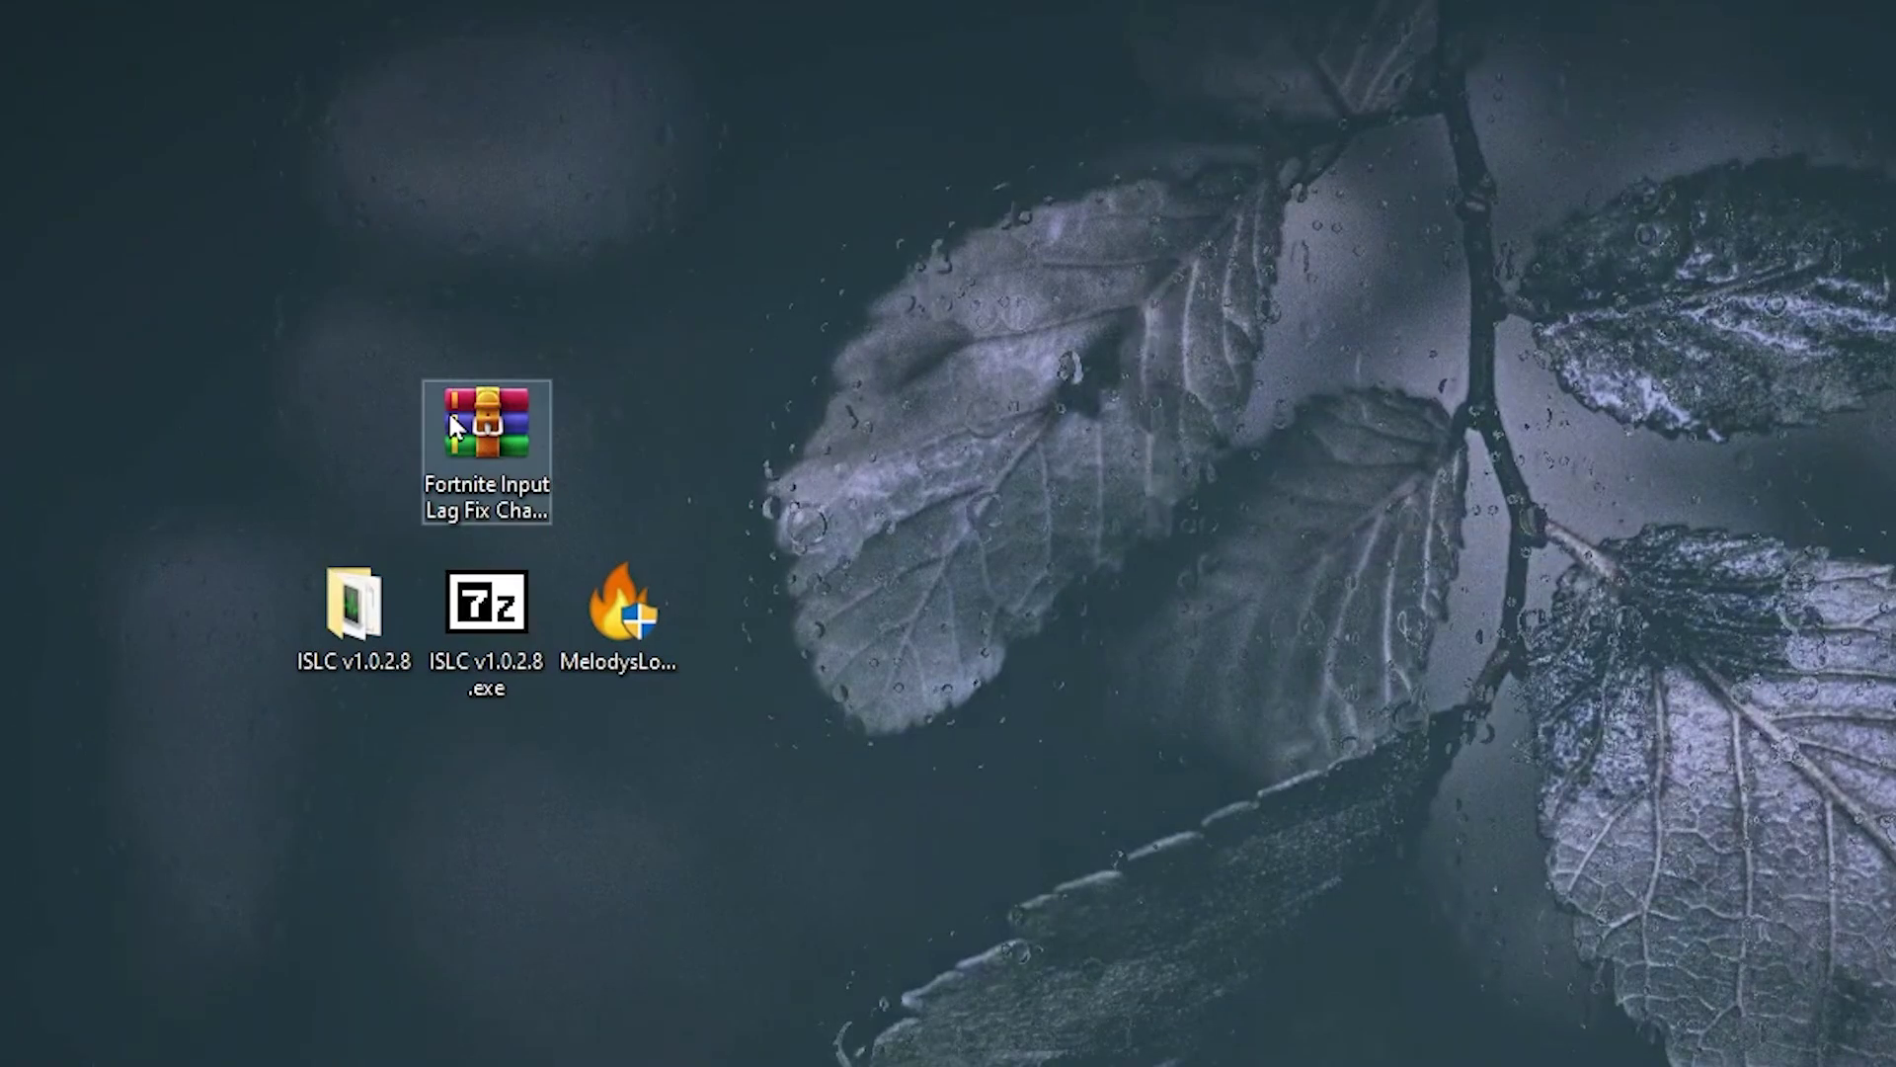
Step: View the input-lag fix download post in Discord's #downloads channel, then close Discord
click(488, 426)
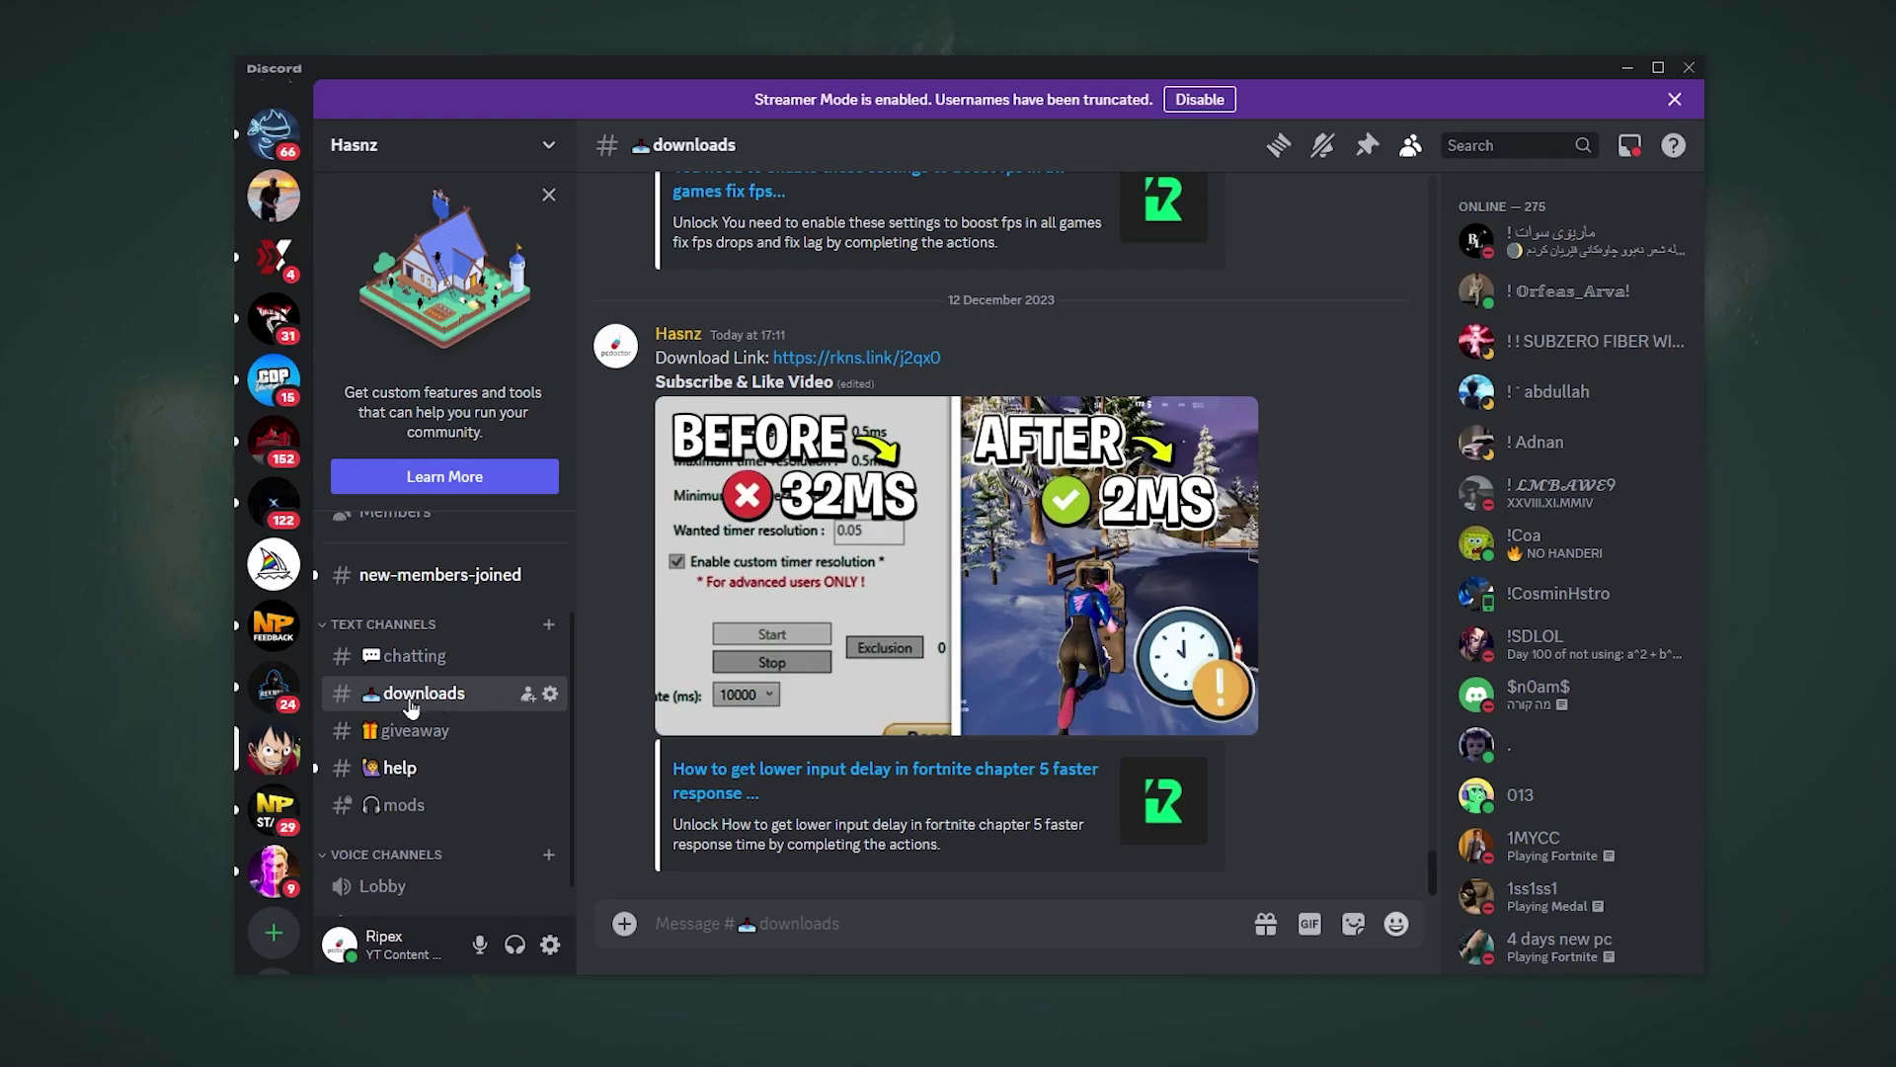
click(1629, 68)
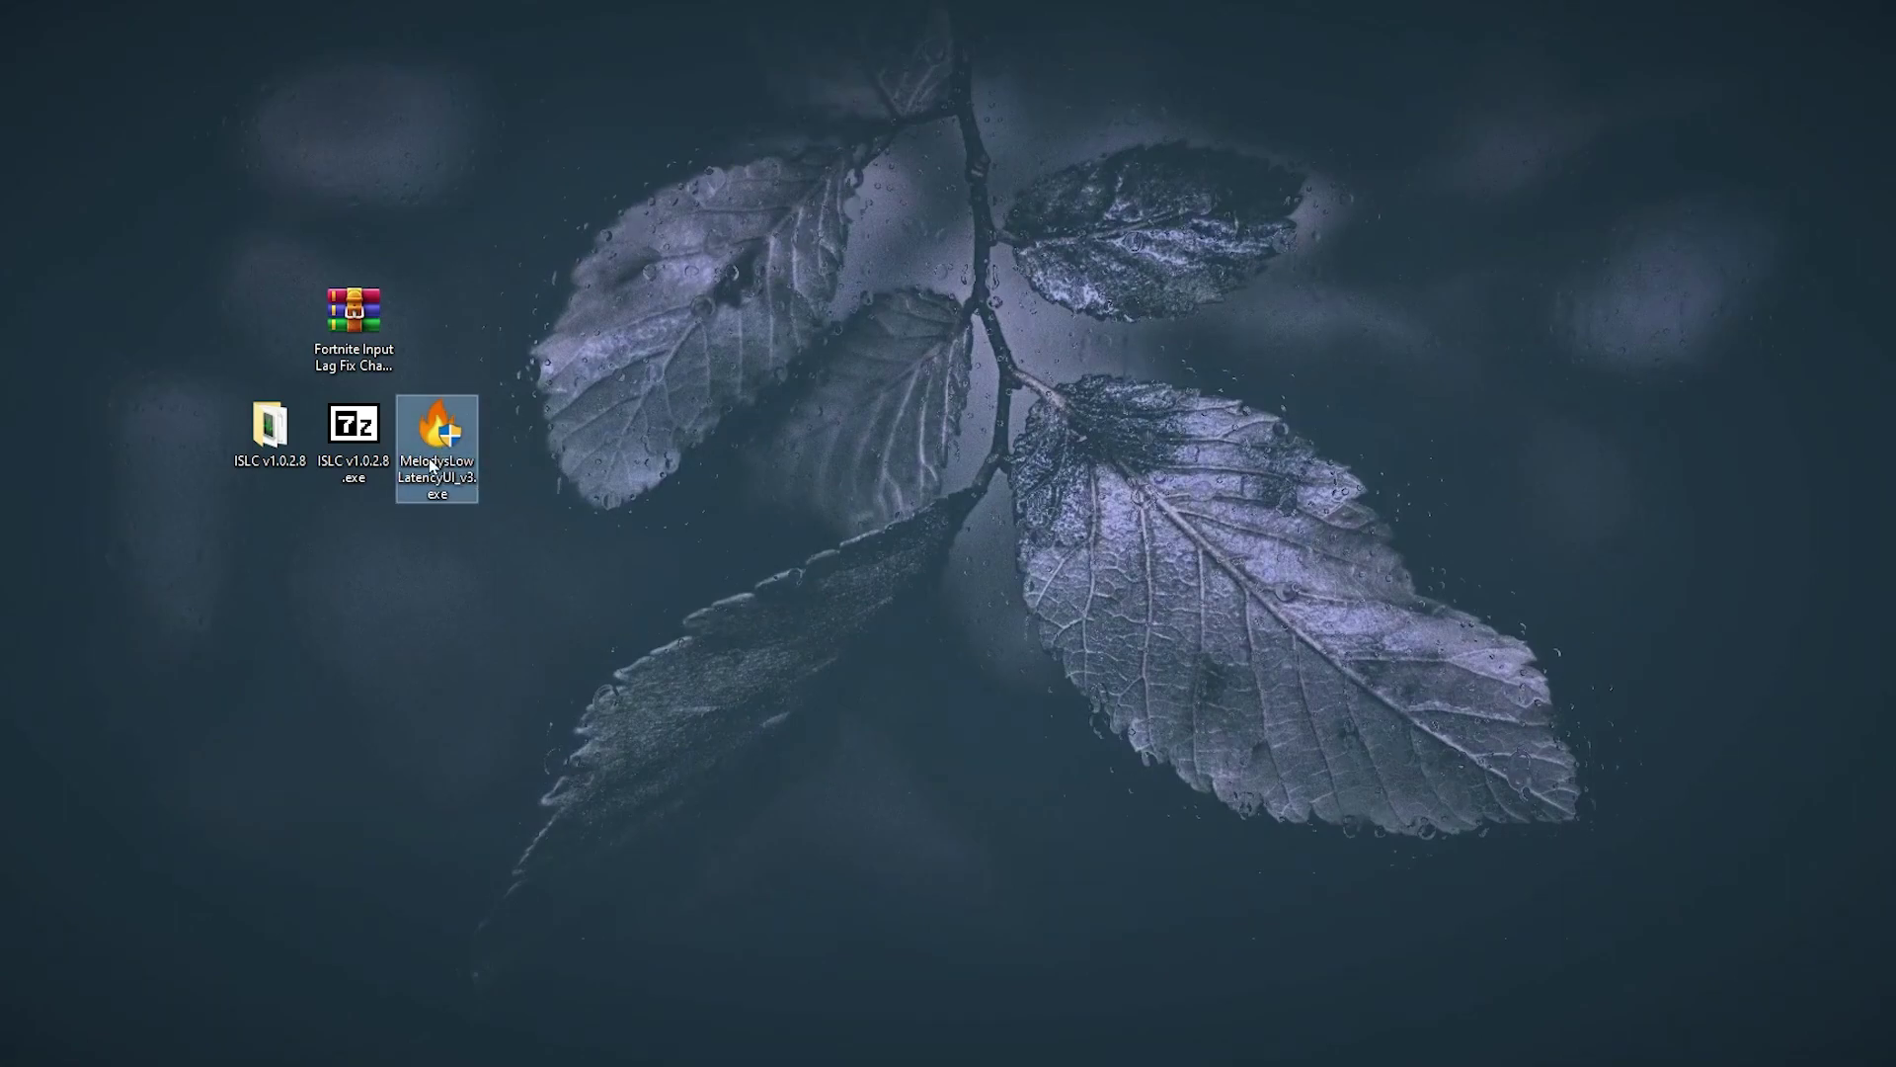
Step: Extract ISLC v1.0.2.8.exe onto the desktop with 7-Zip and open the ISLC v1.0.2.8 folder
double_click(331, 459)
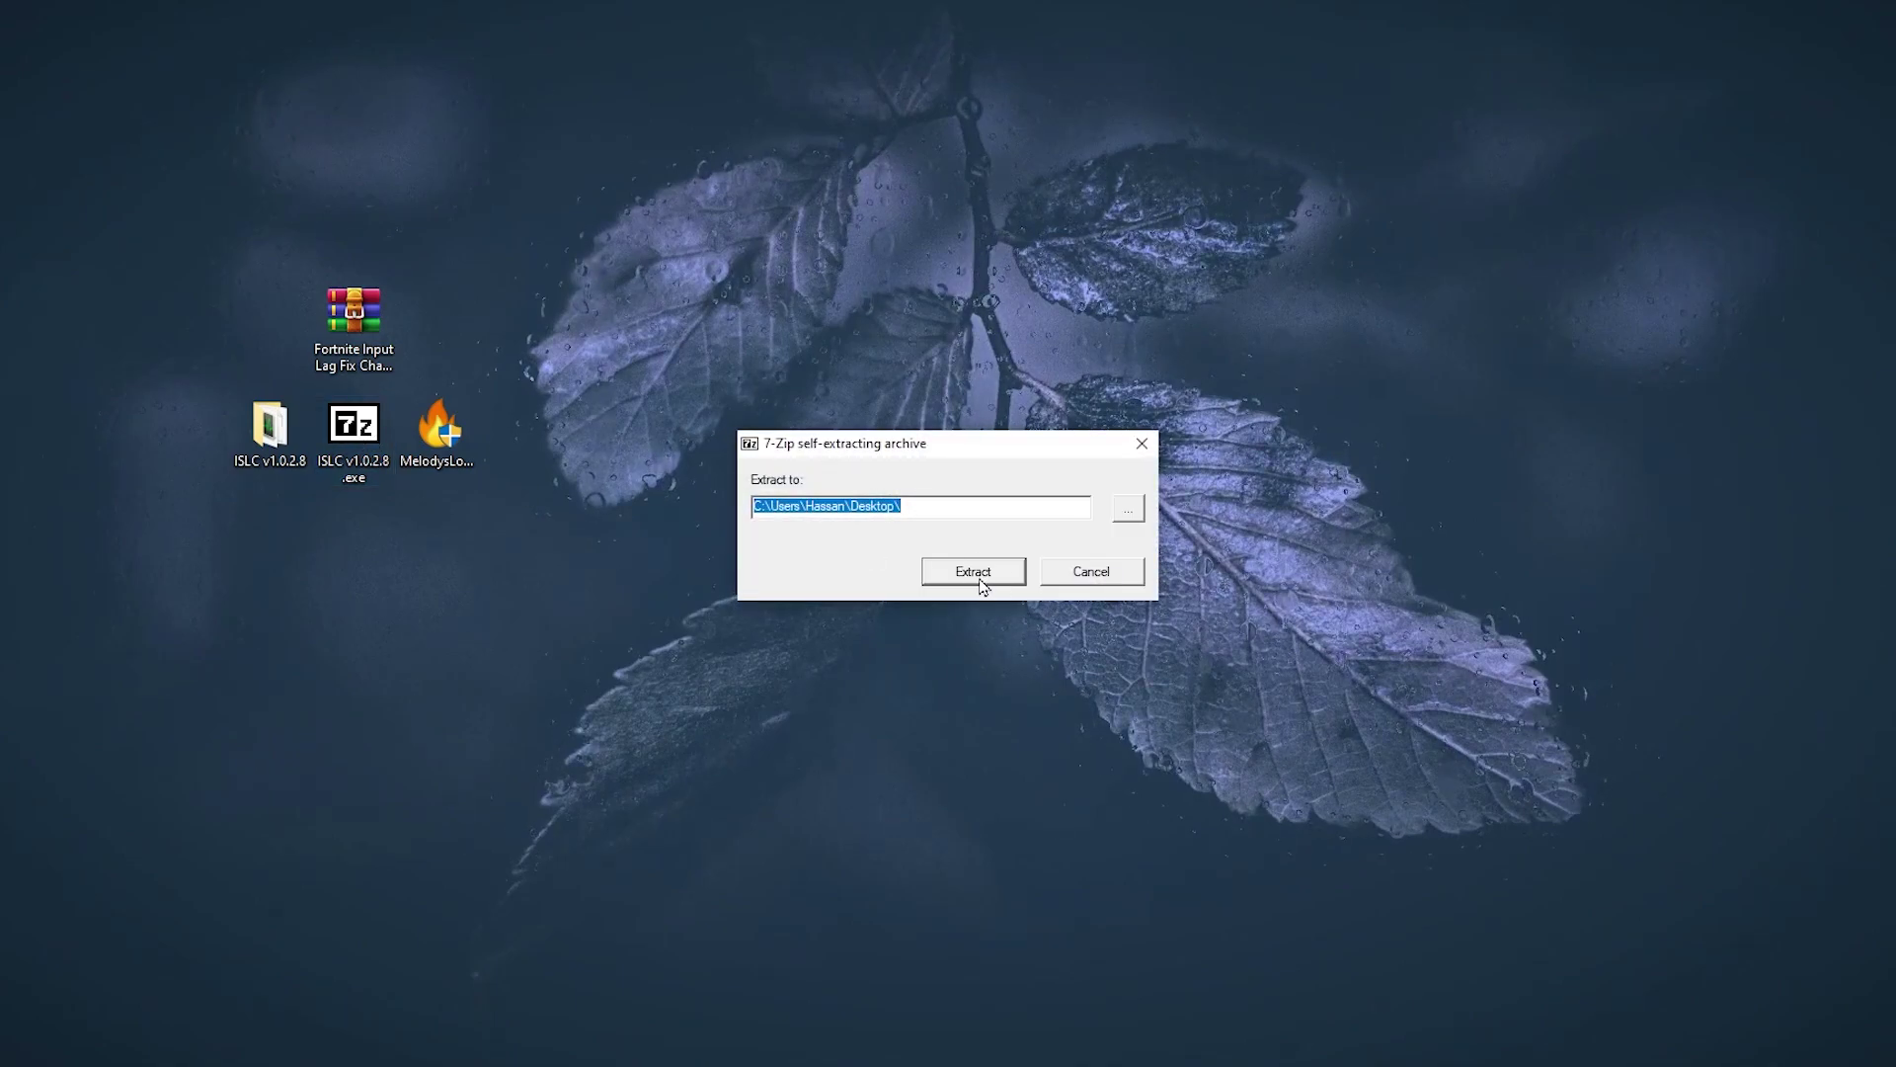
click(1141, 443)
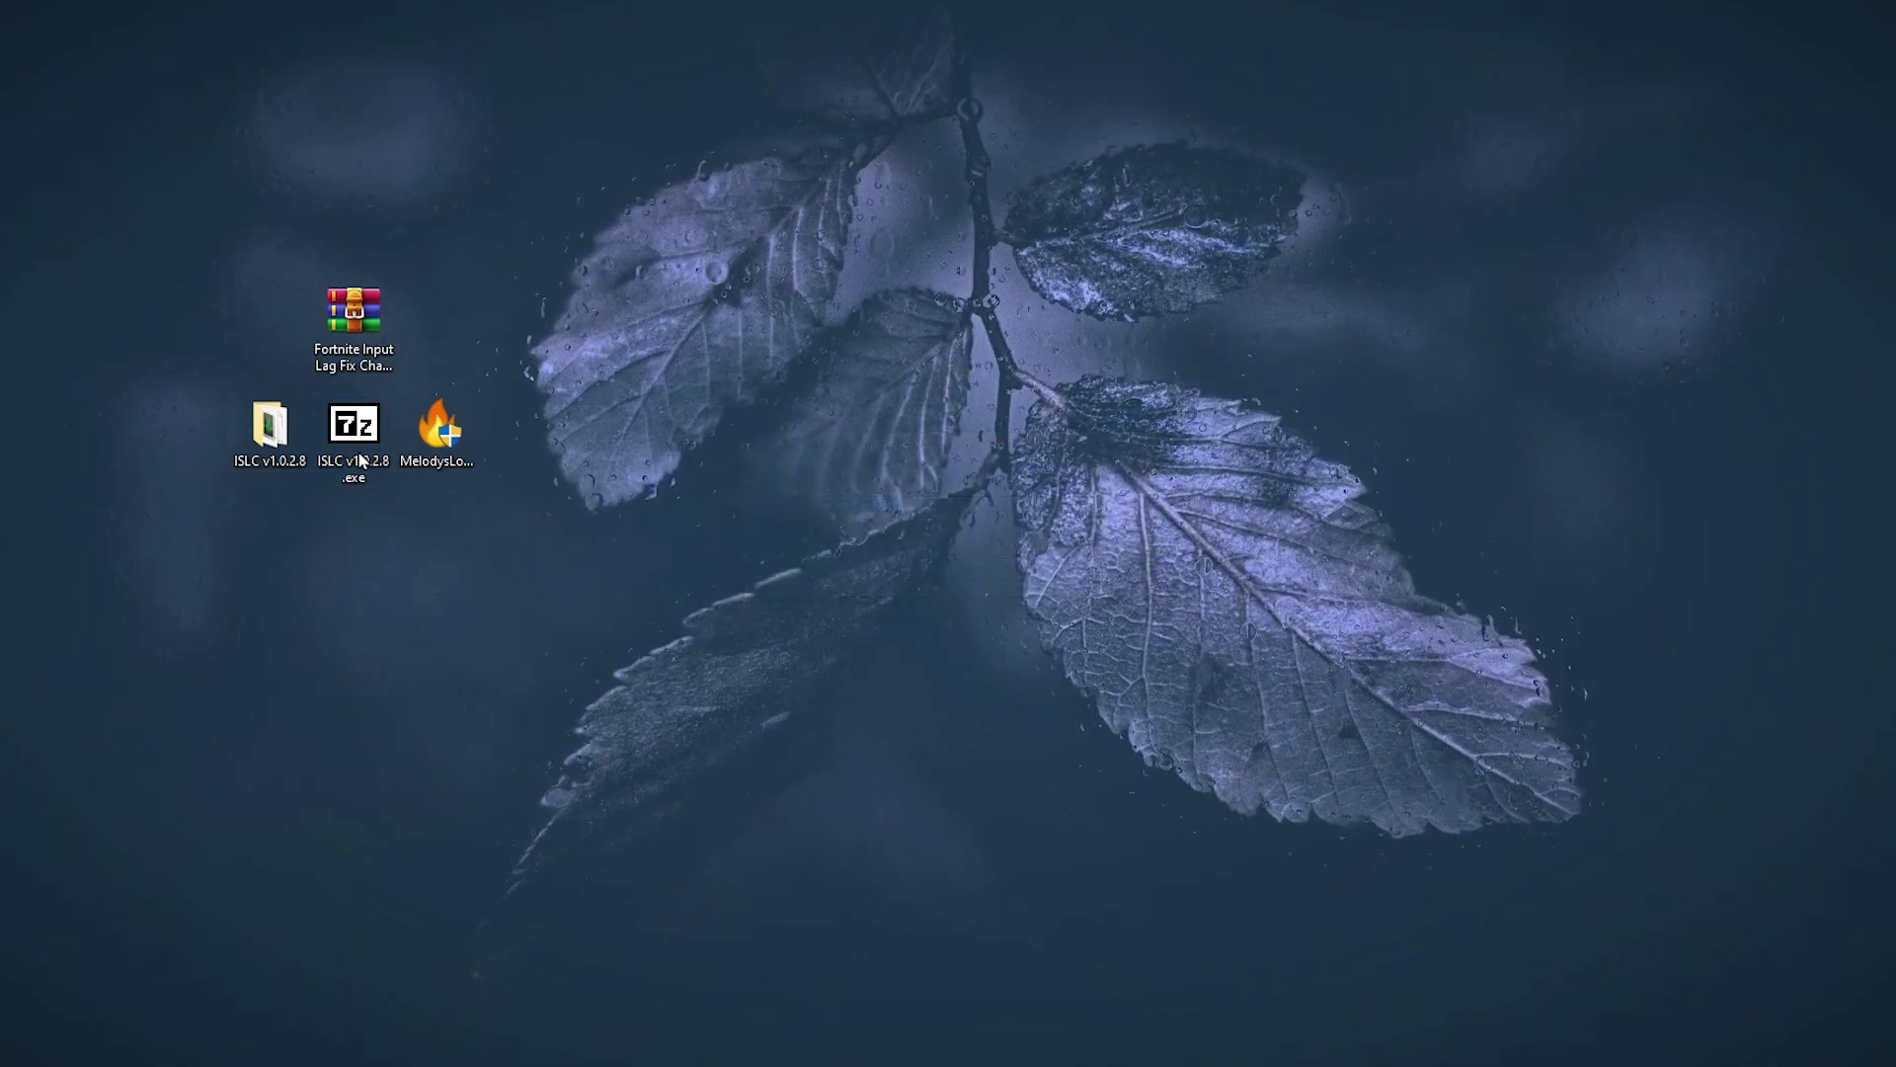
double_click(271, 430)
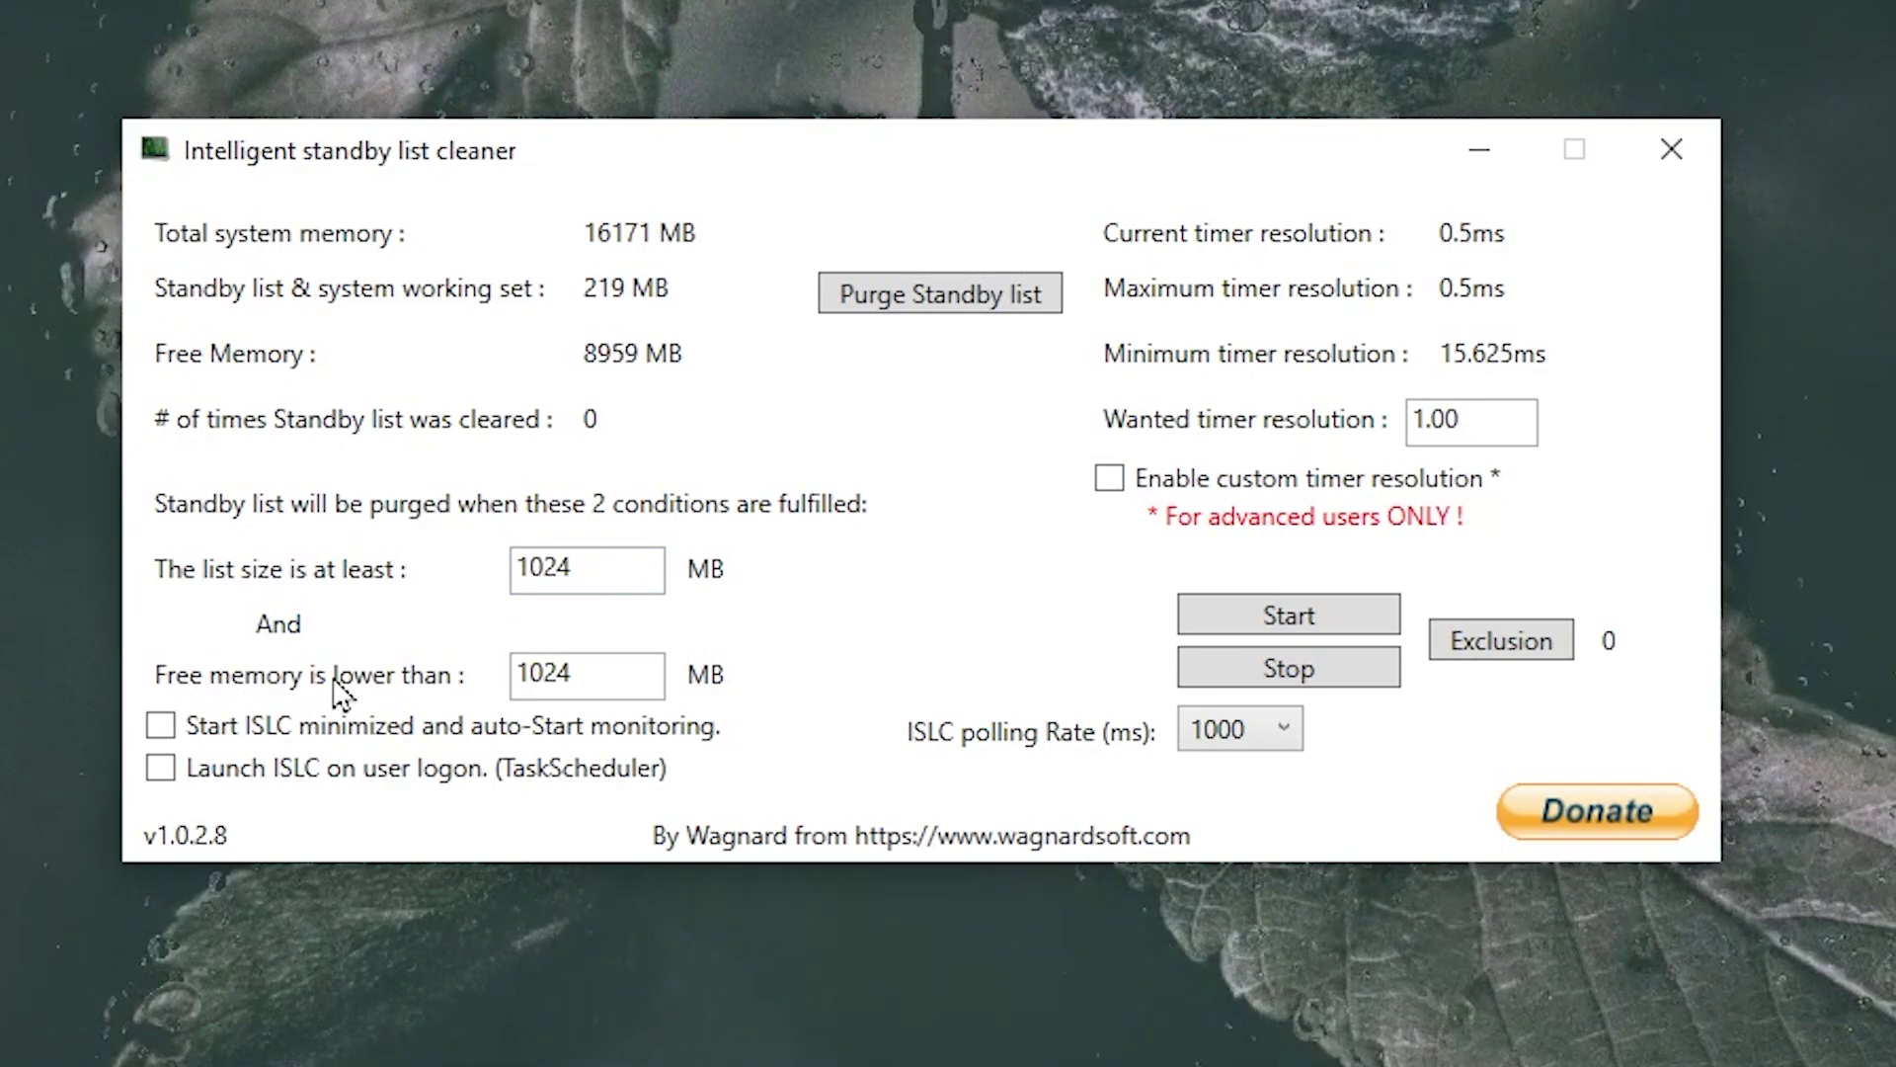
Step: Set ISLC's free memory threshold to 8000 MB and enable a custom 0.05 timer resolution
double_click(575, 681)
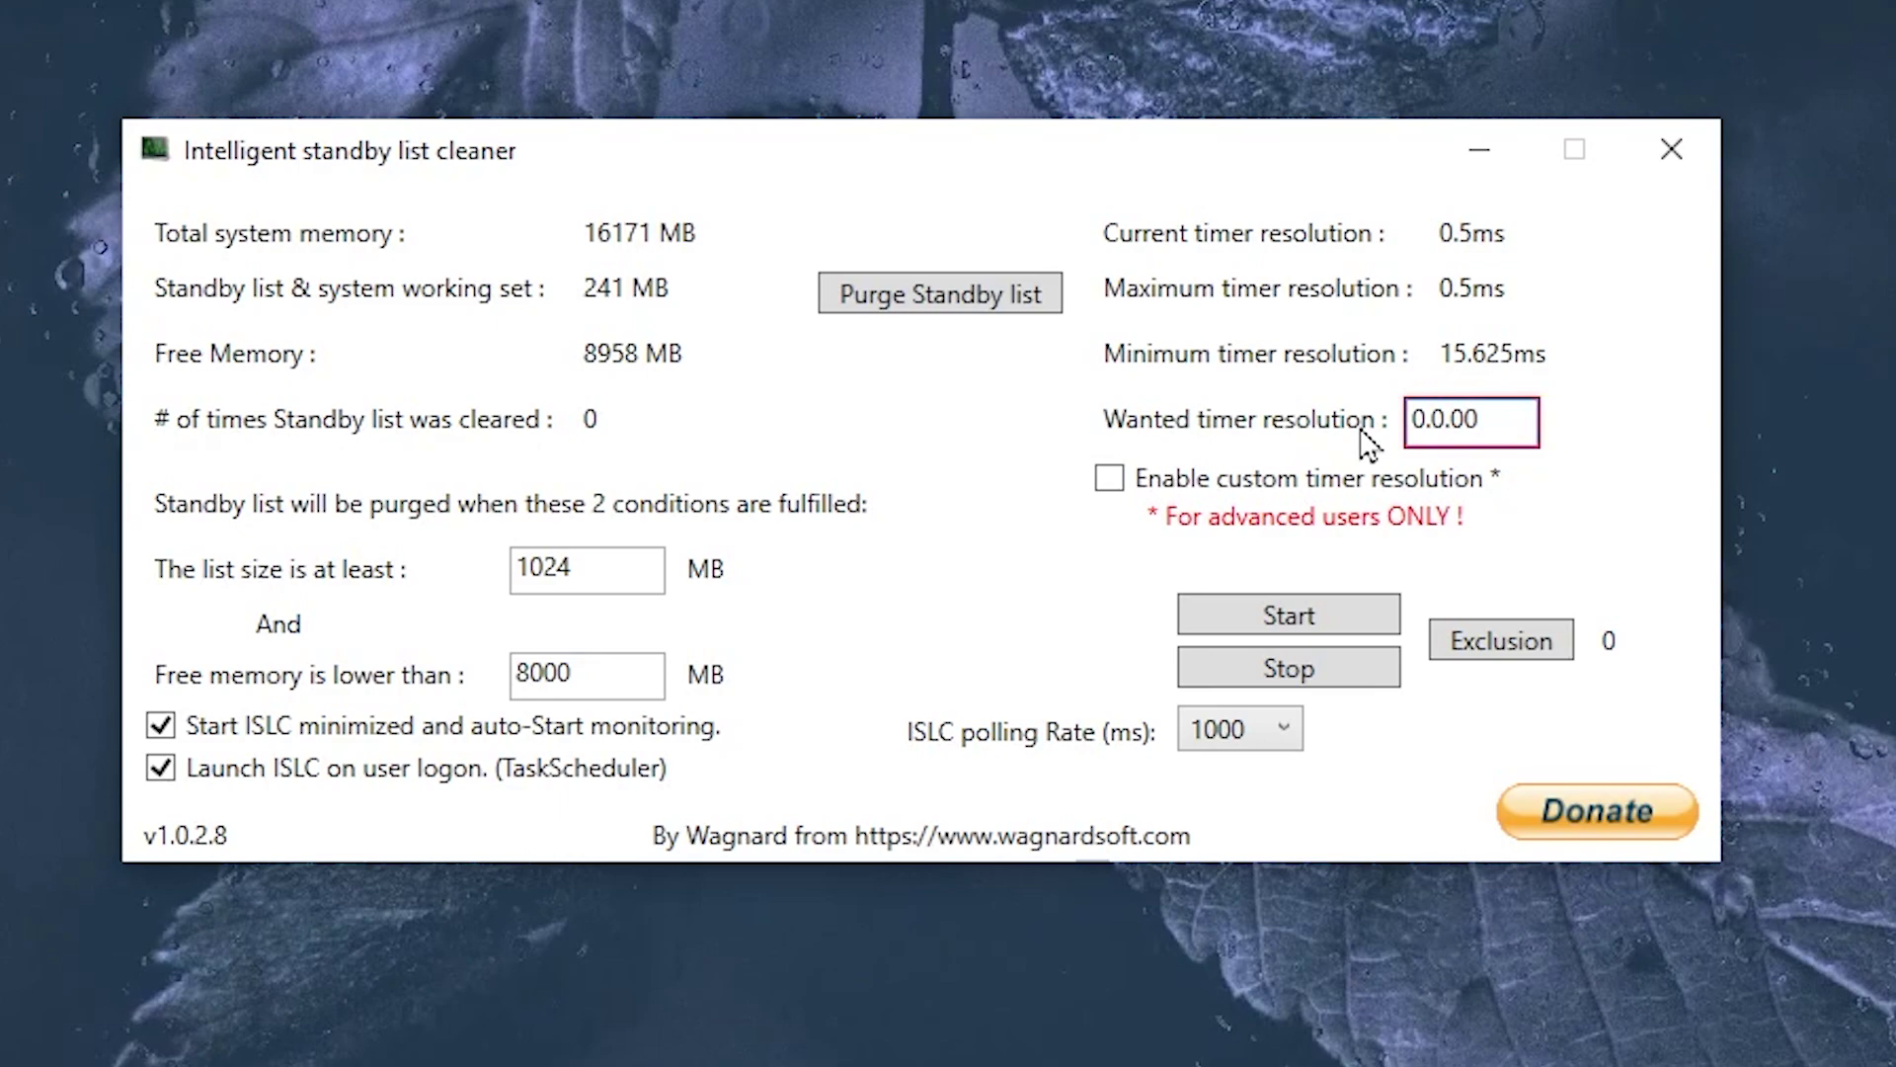
shift+click(1508, 419)
text(5)
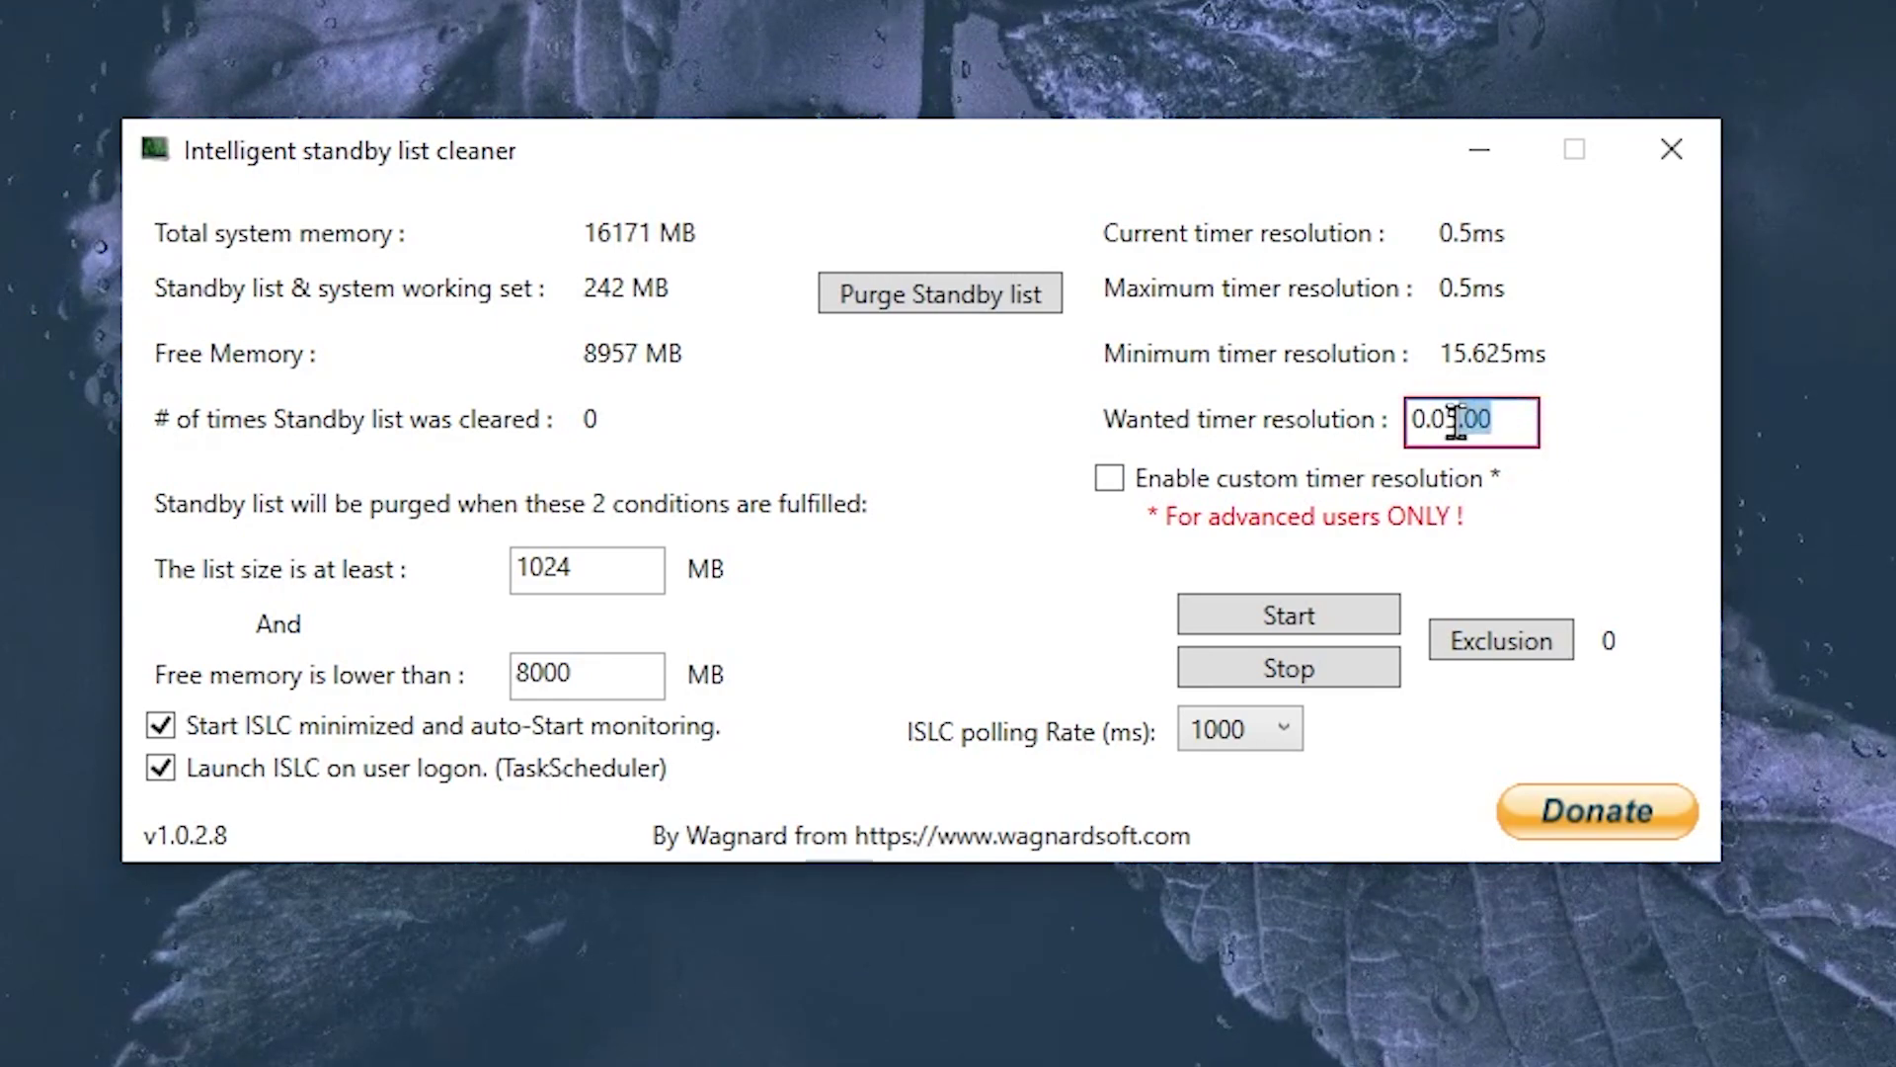
key(Delete)
click(1253, 482)
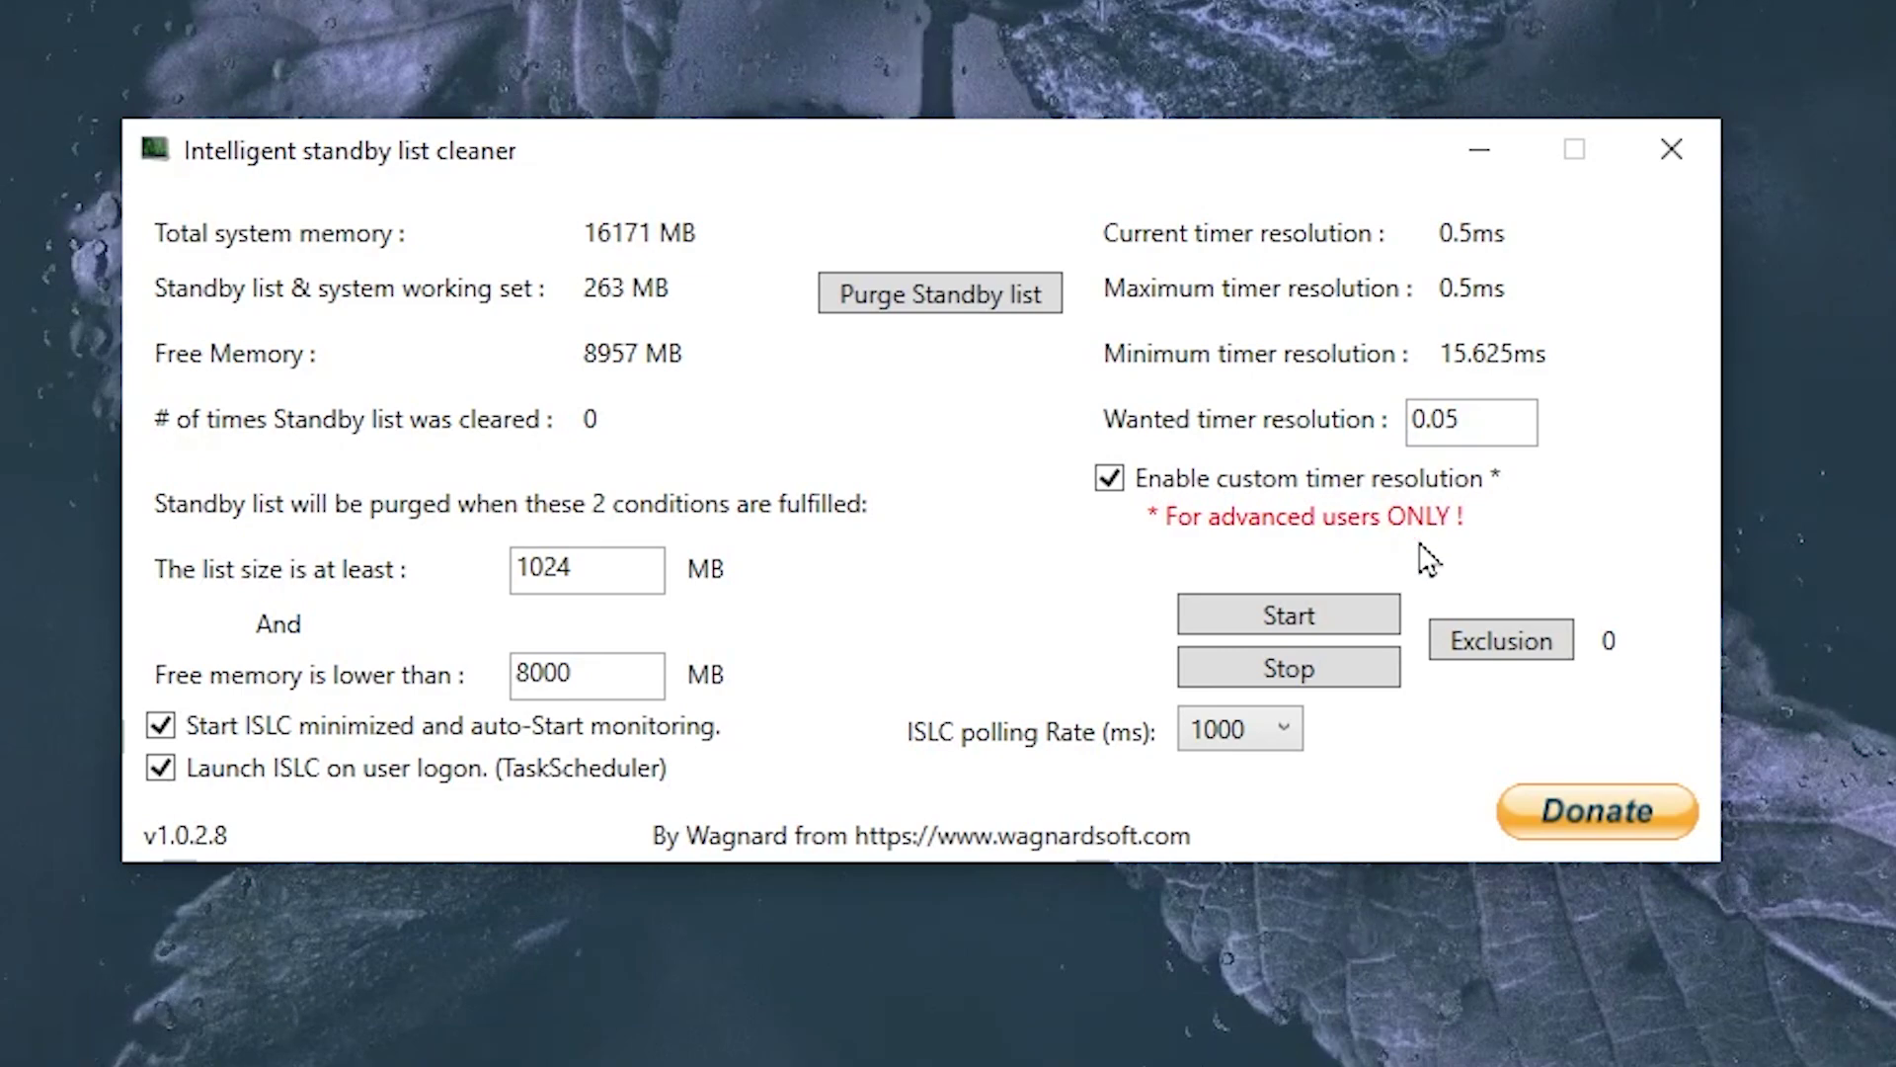
Step: Start ISLC monitoring with a 10000 ms polling rate
click(1286, 614)
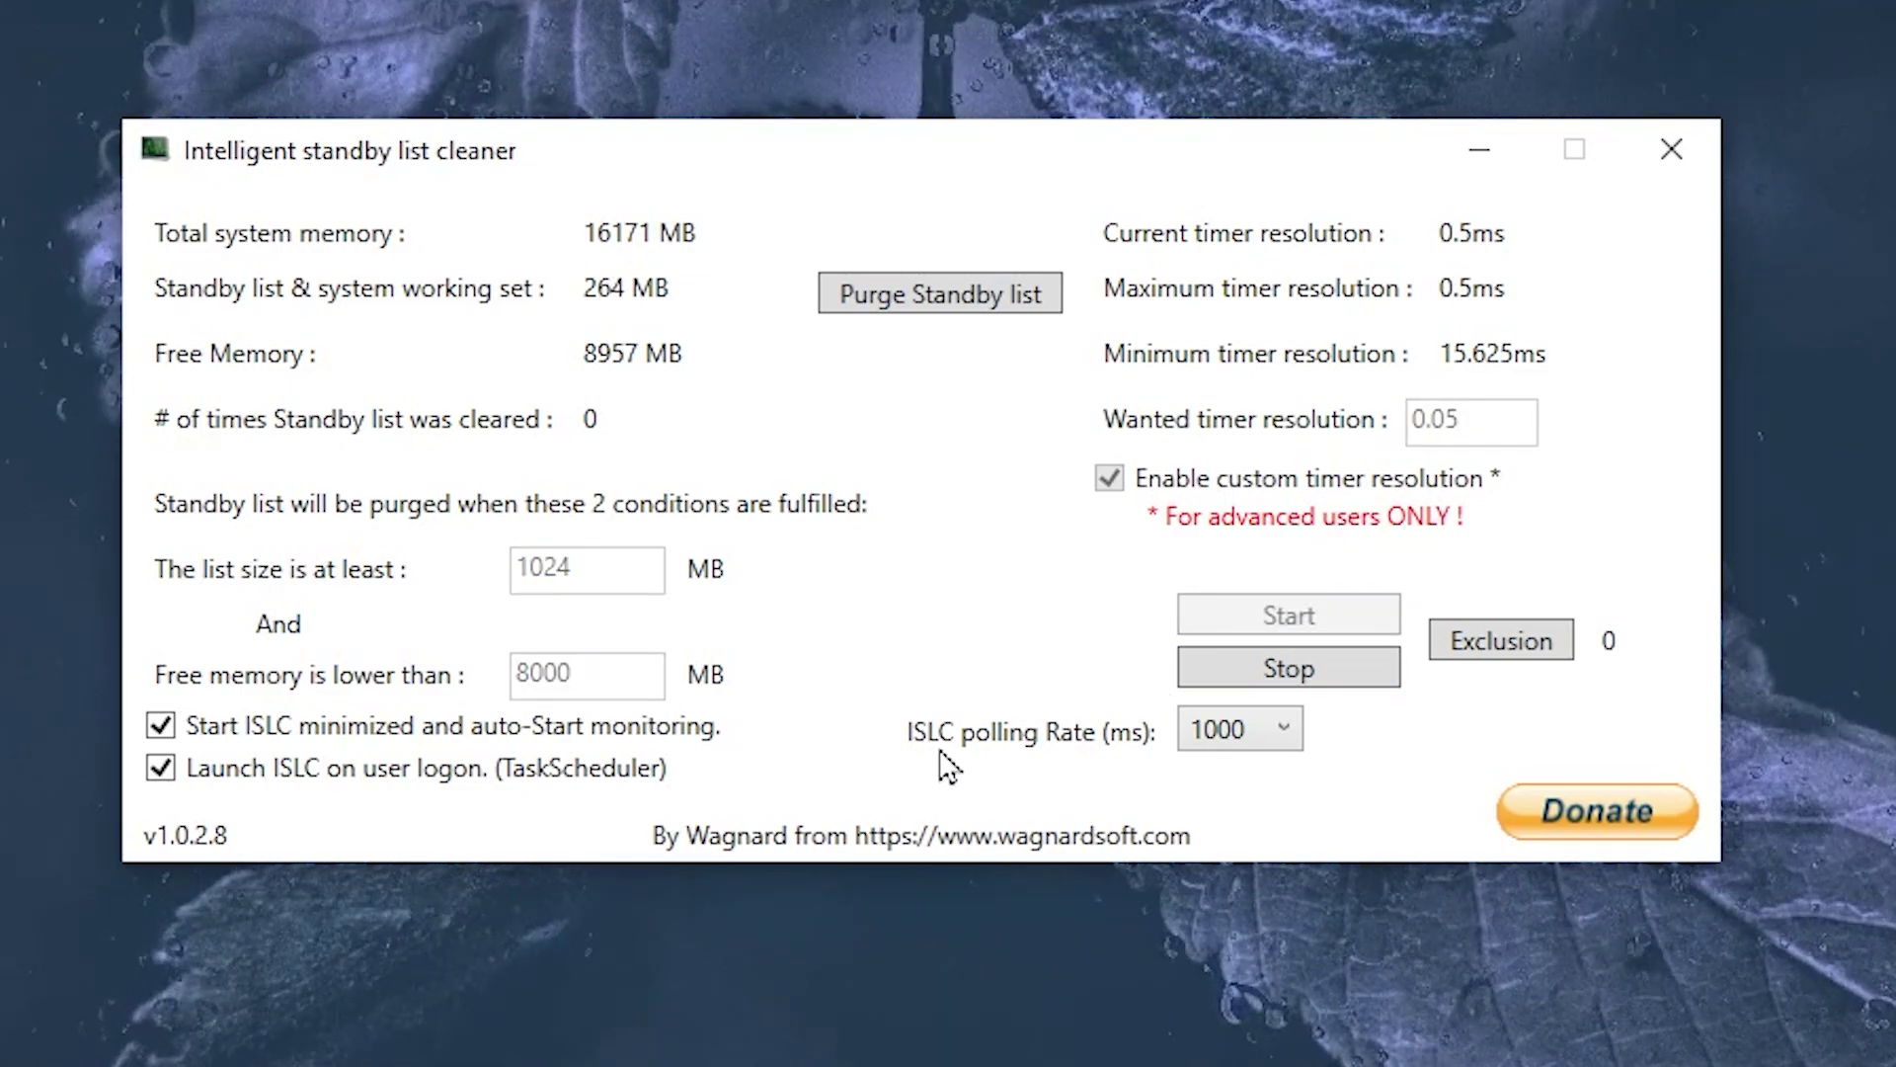
click(1277, 734)
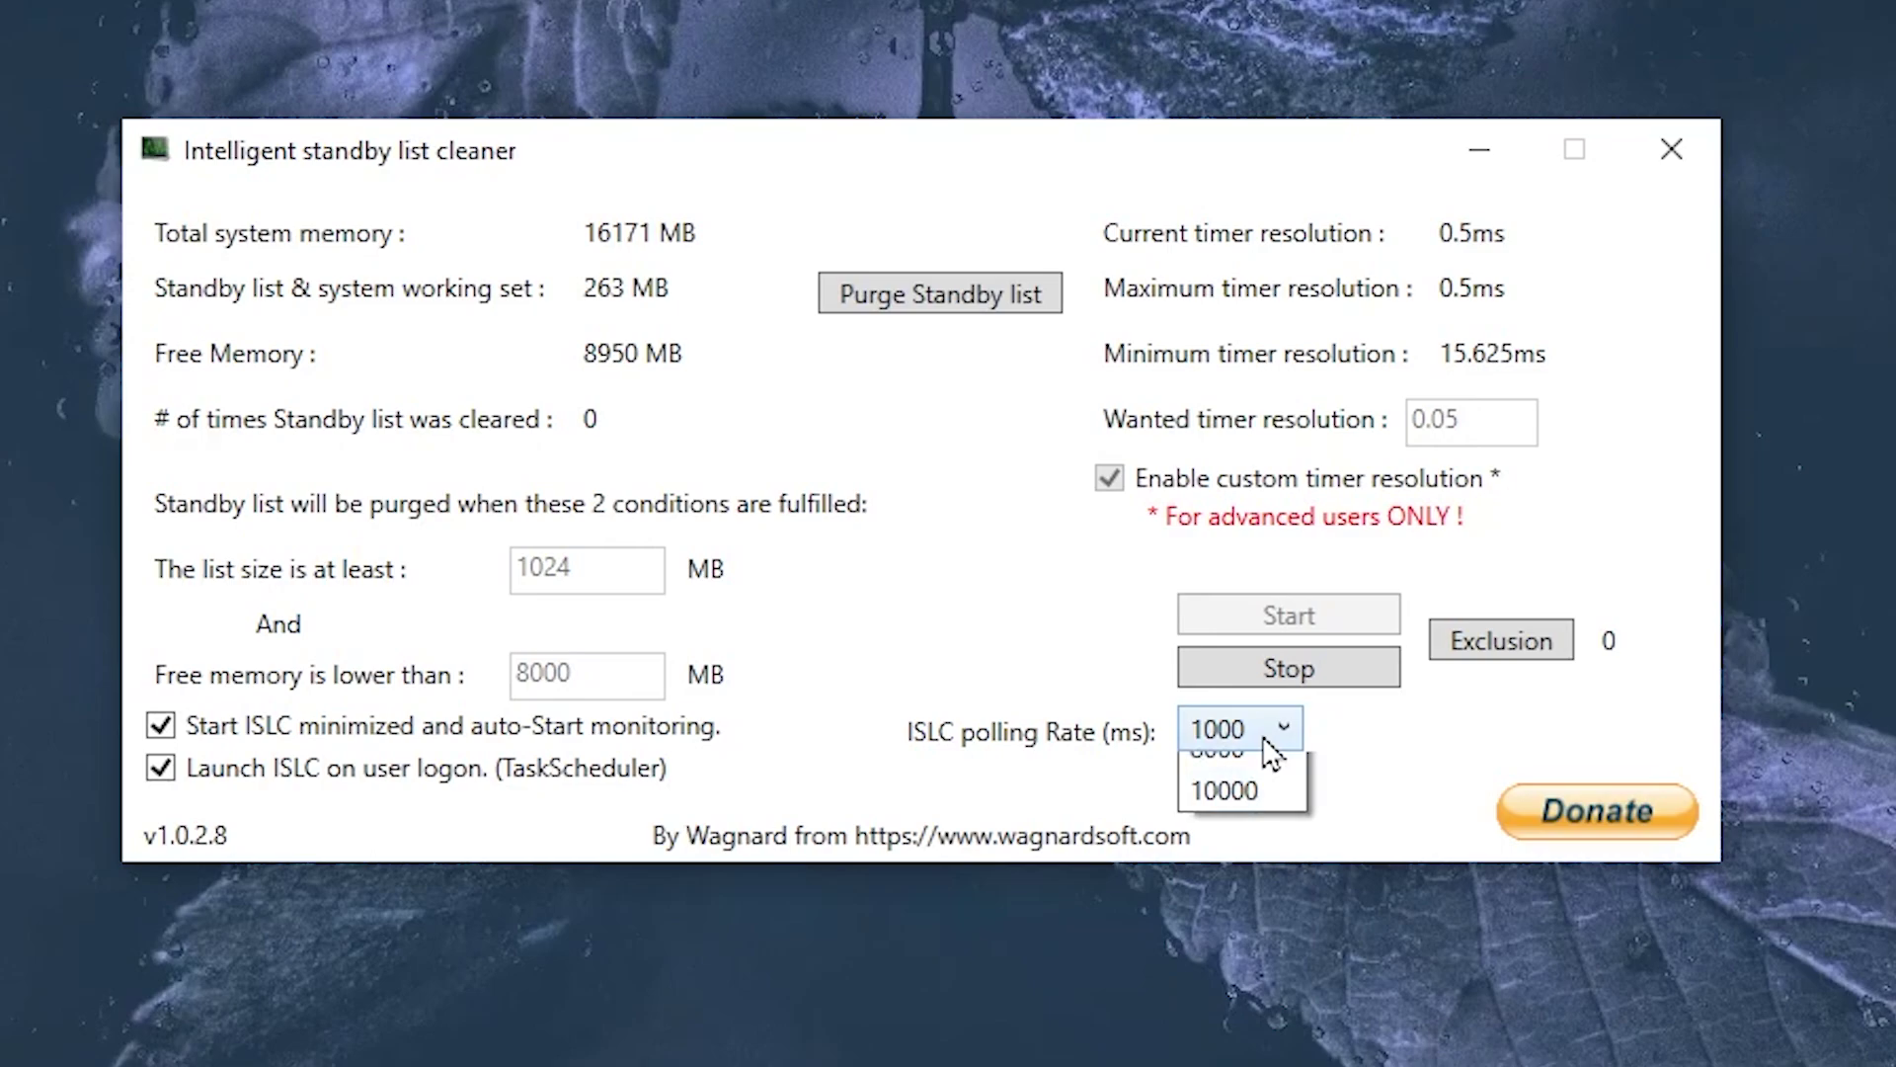
click(1231, 1055)
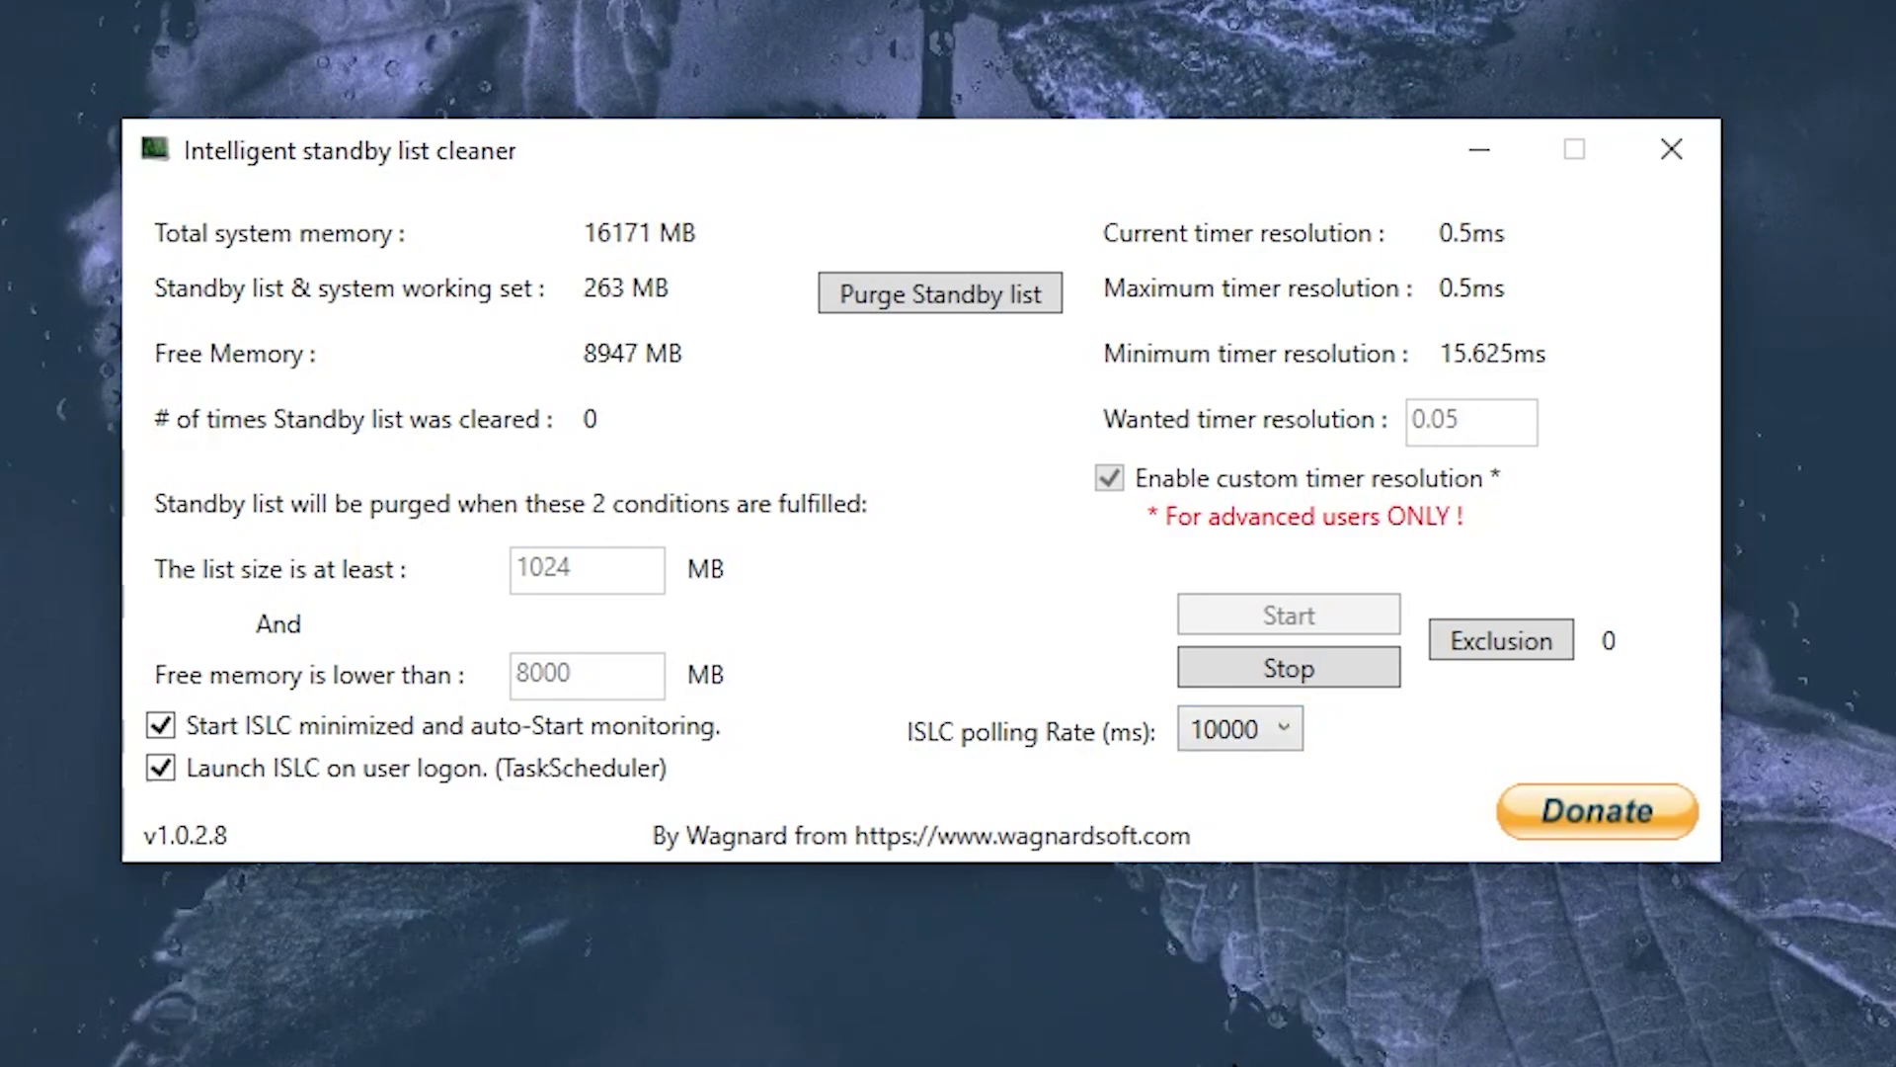
Step: Minimise ISLC, launch Melody's Low Latency Software, and enable Low Latency Mode and Timer Res
click(1490, 167)
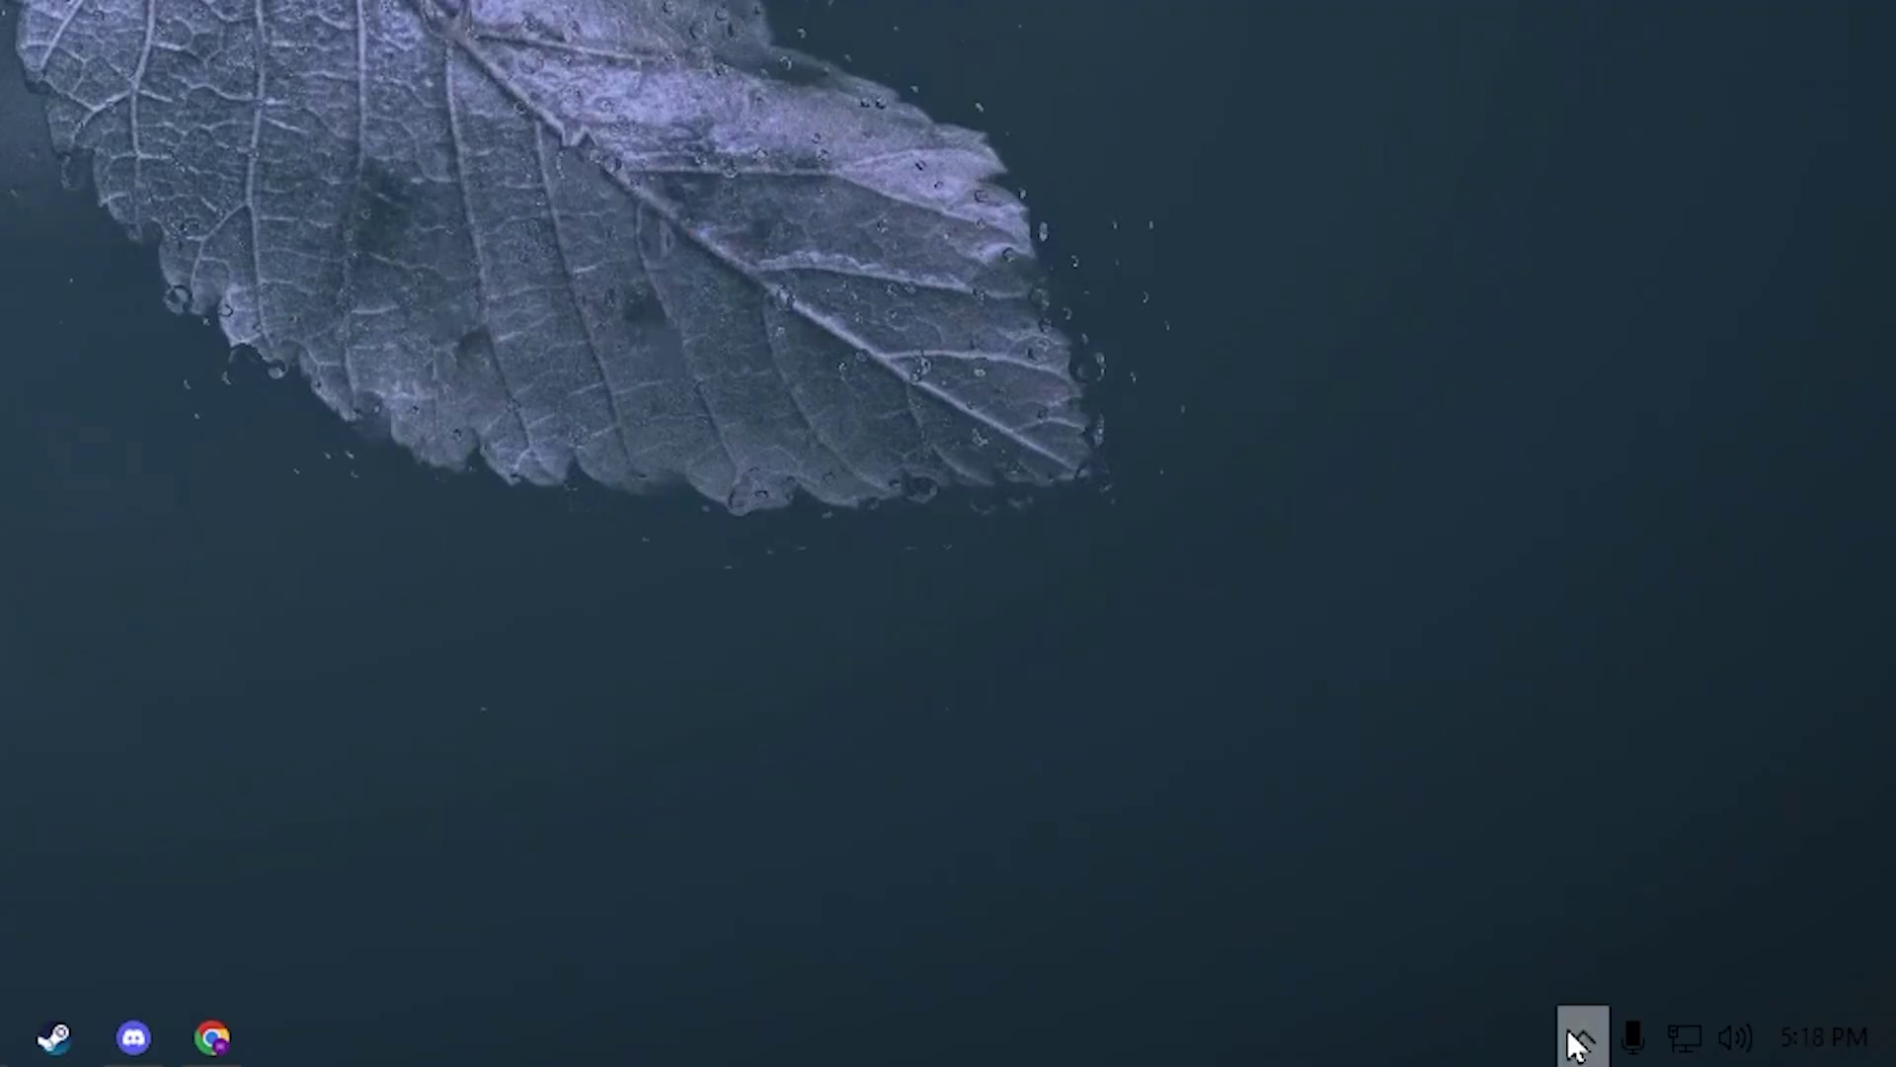
click(1584, 1037)
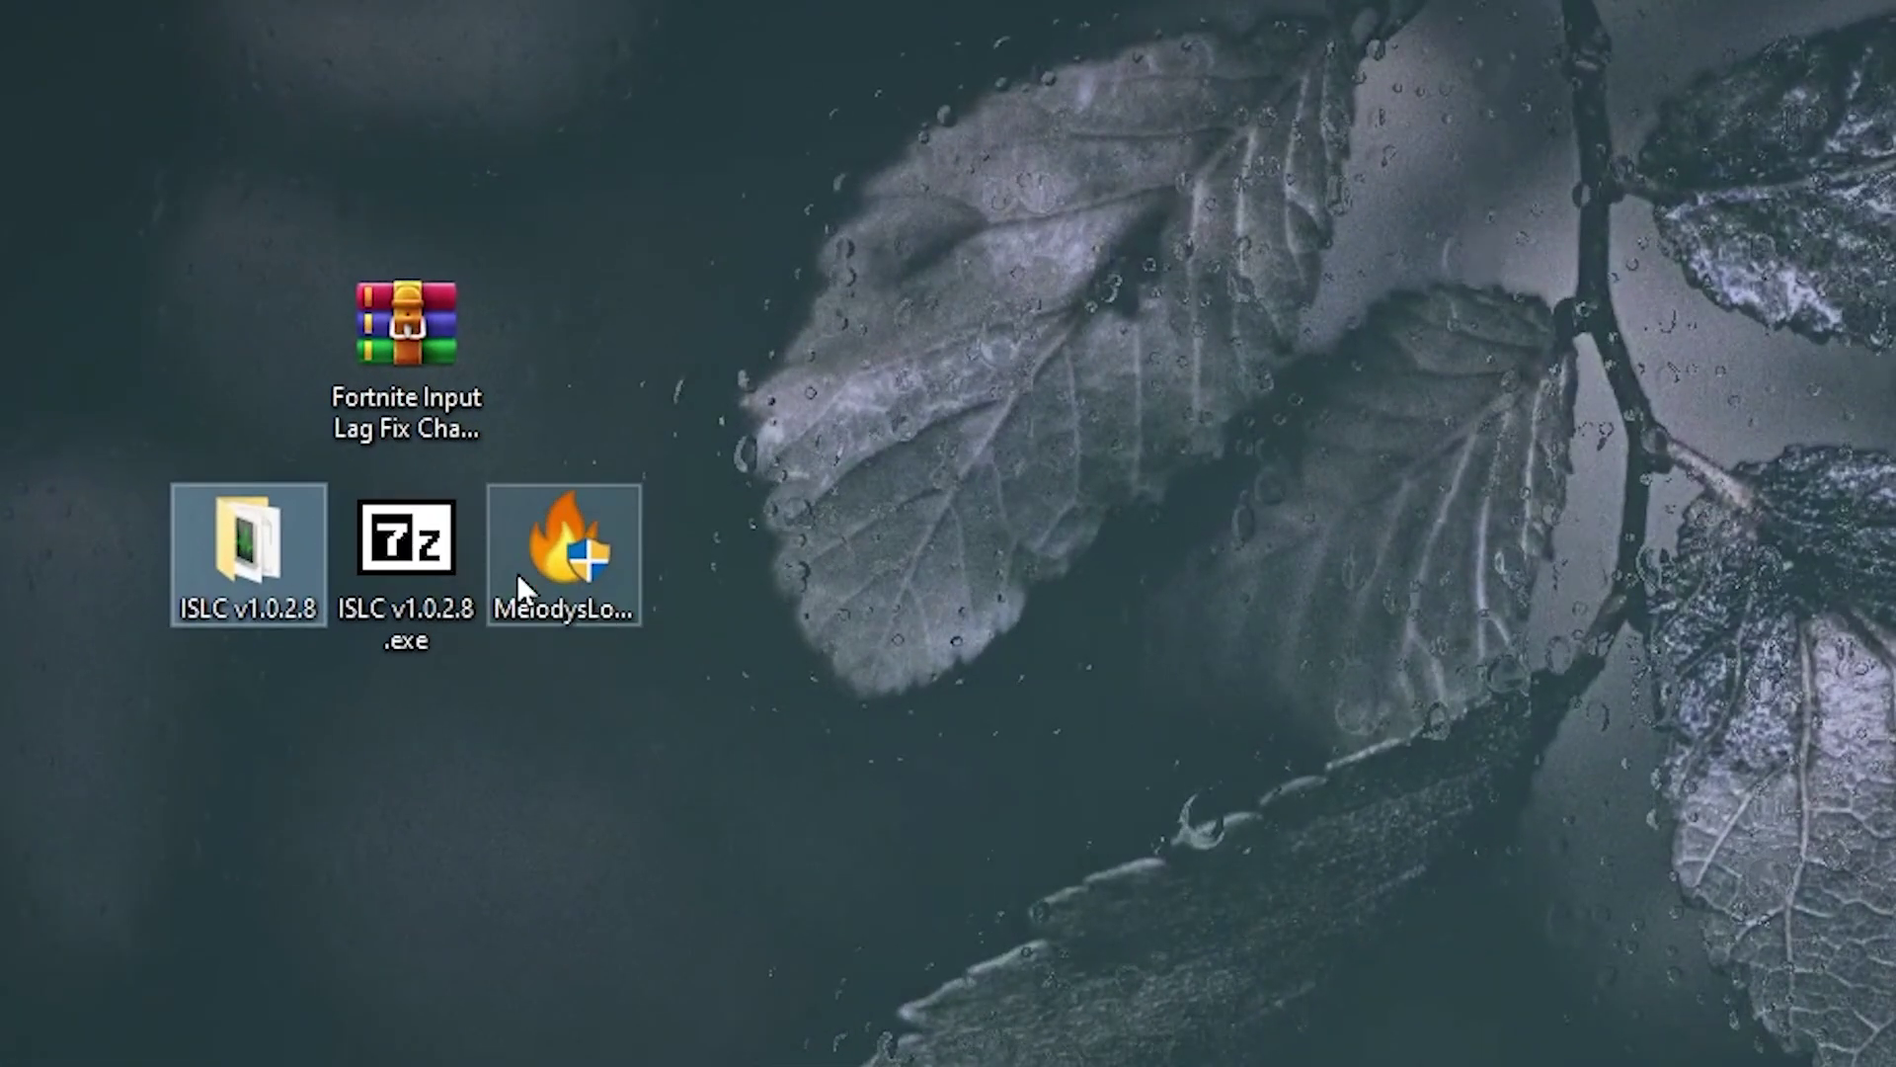
click(592, 541)
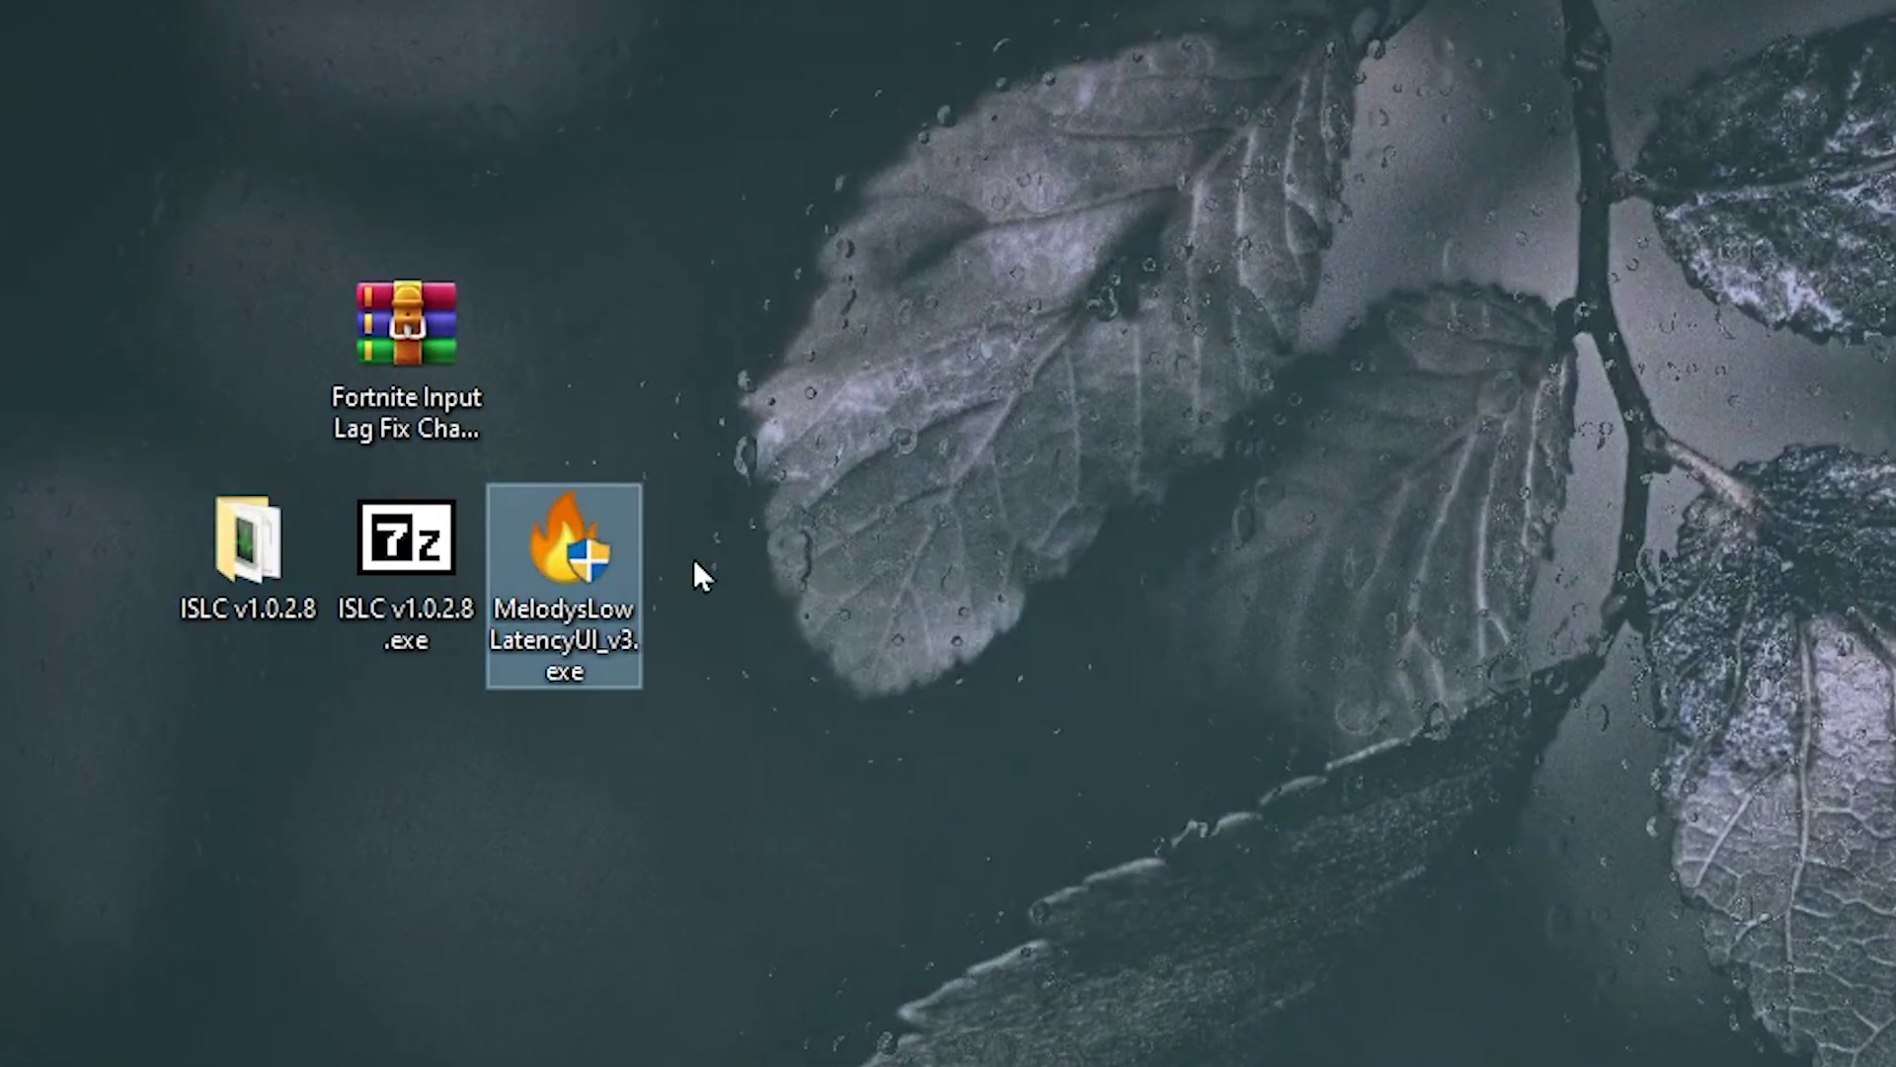
double_click(582, 556)
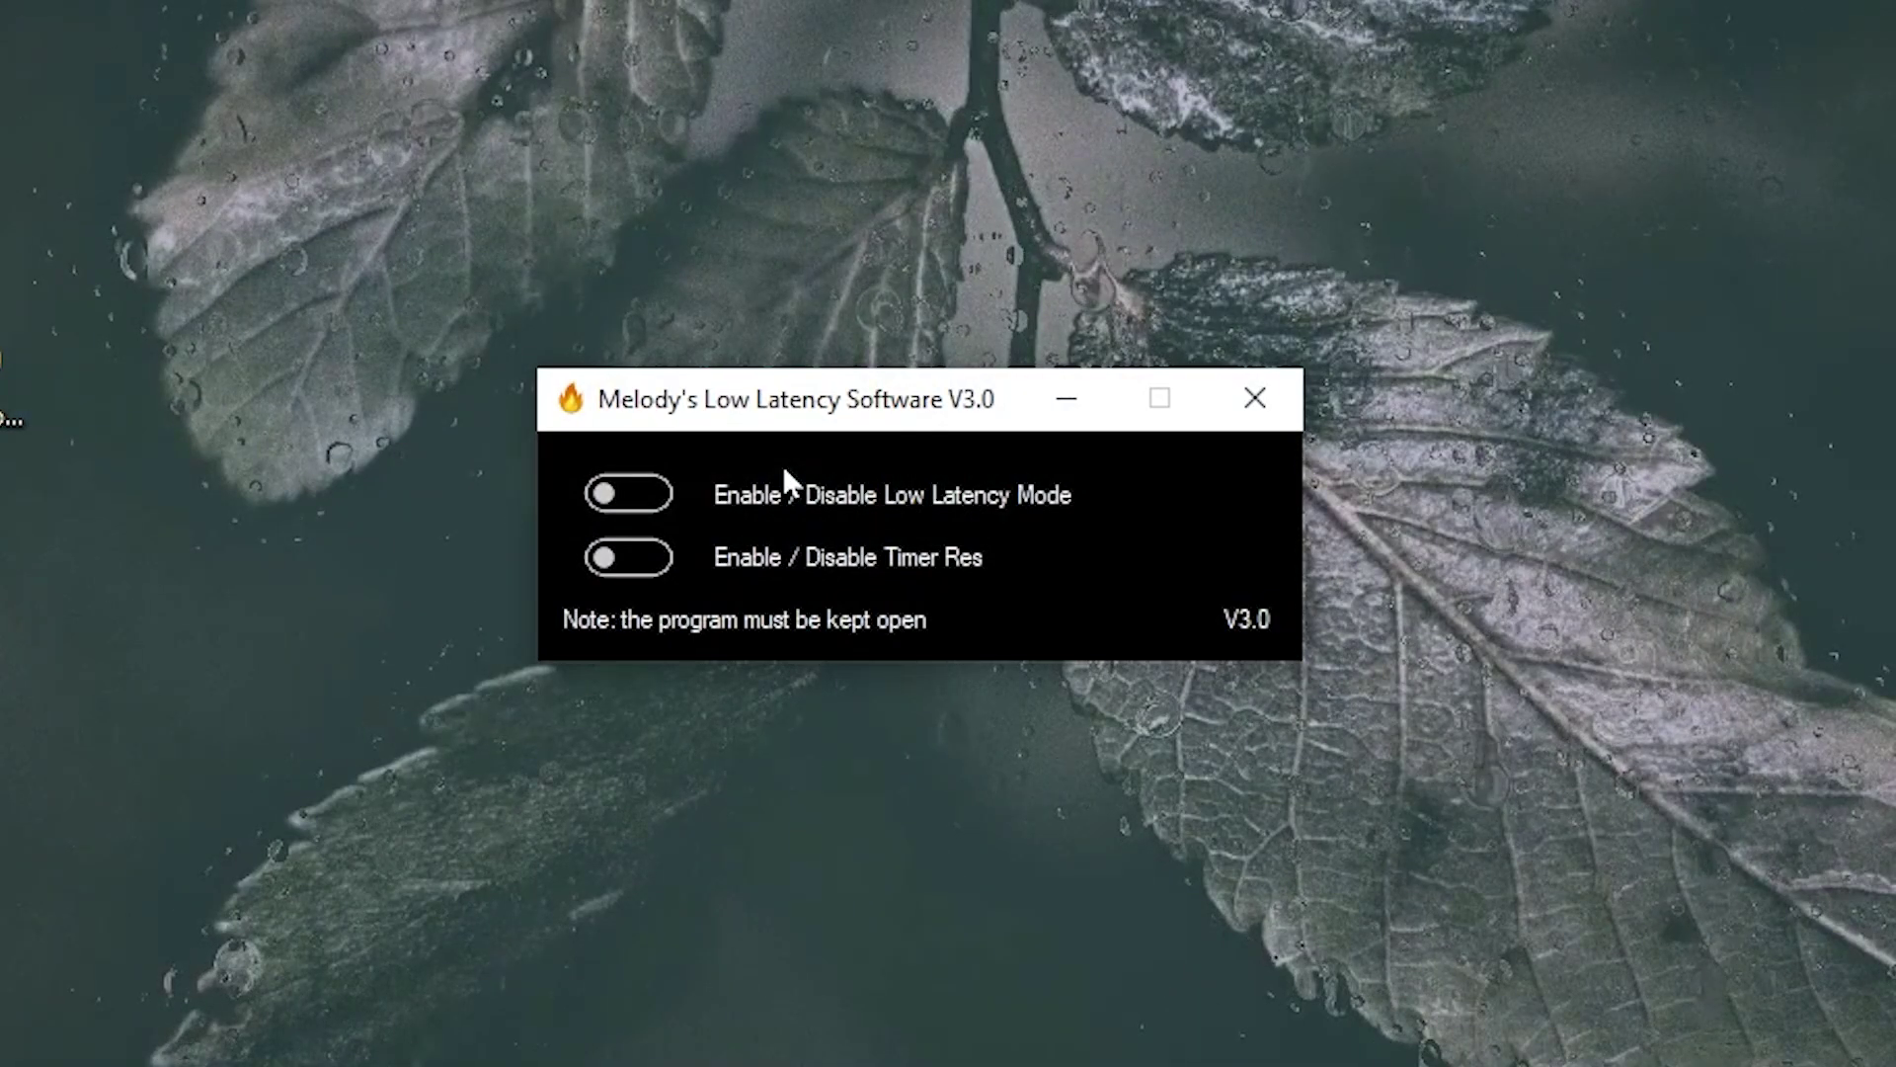
click(648, 492)
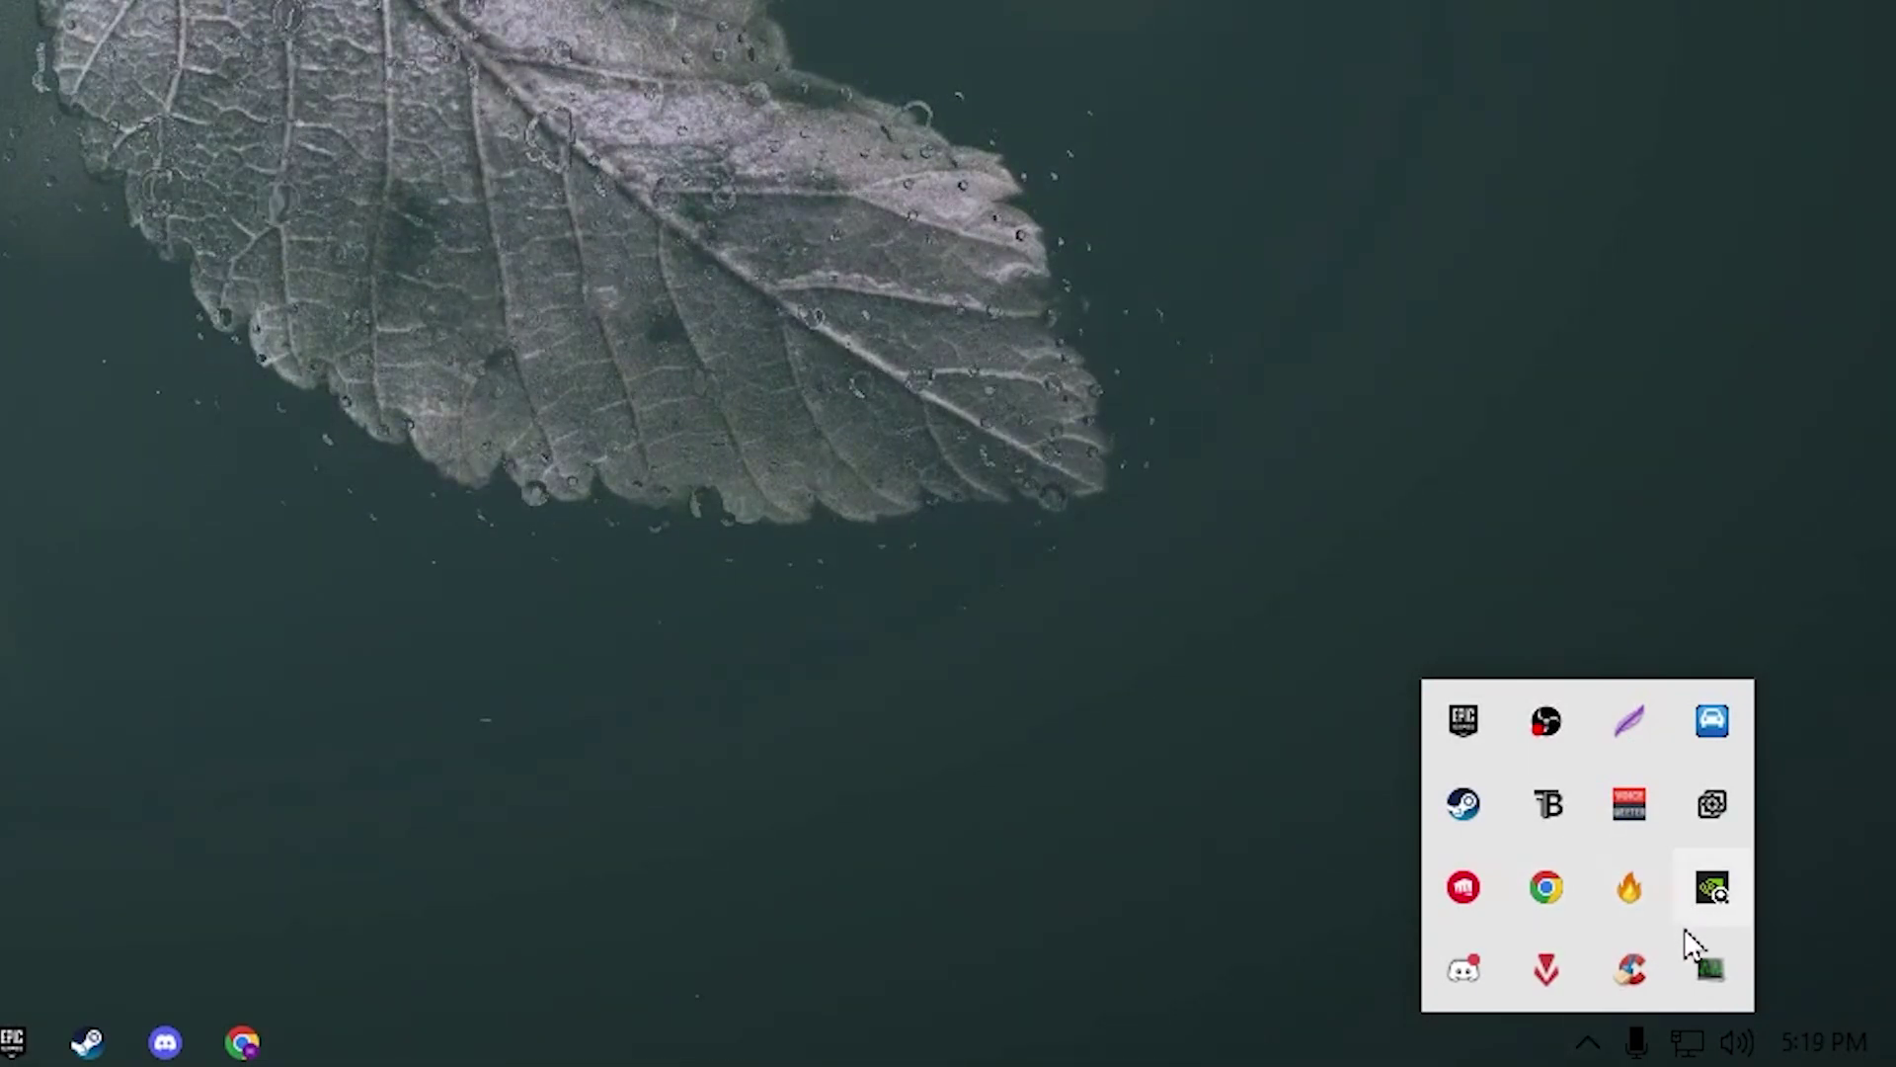
click(1258, 805)
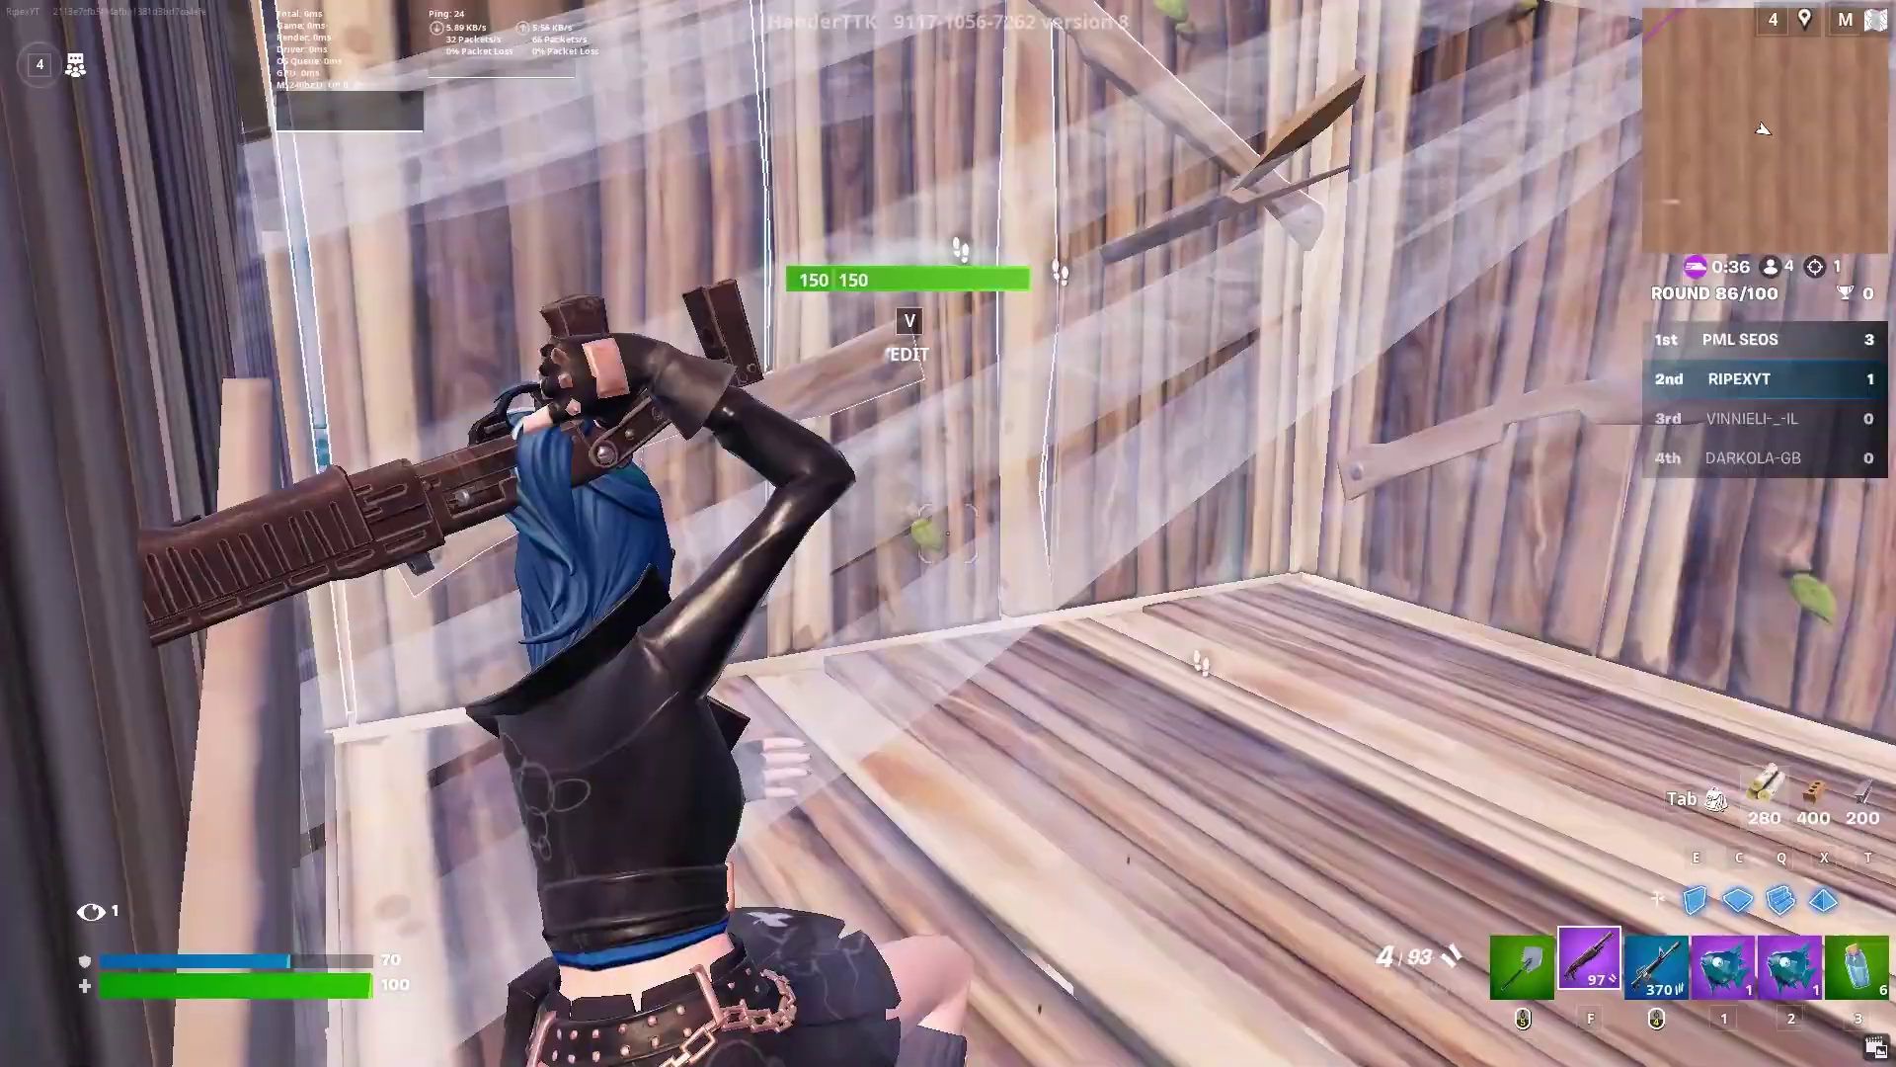